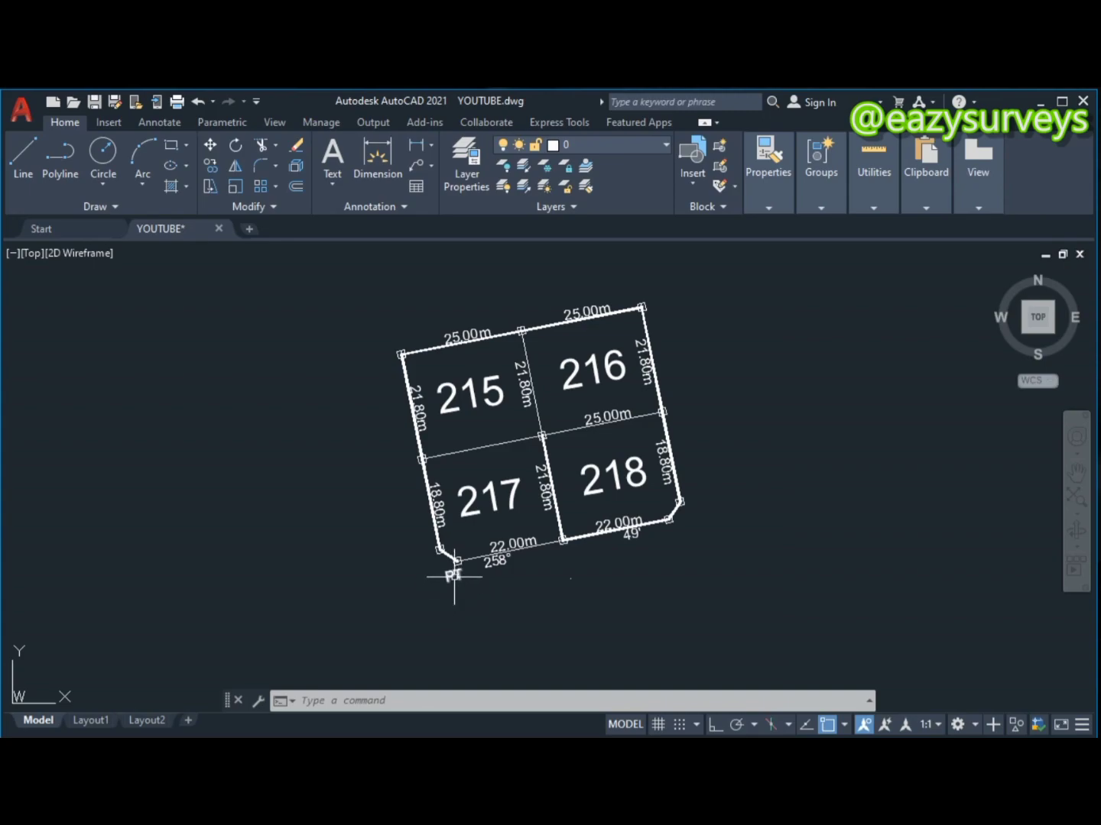
scroll(450, 579, up, 2)
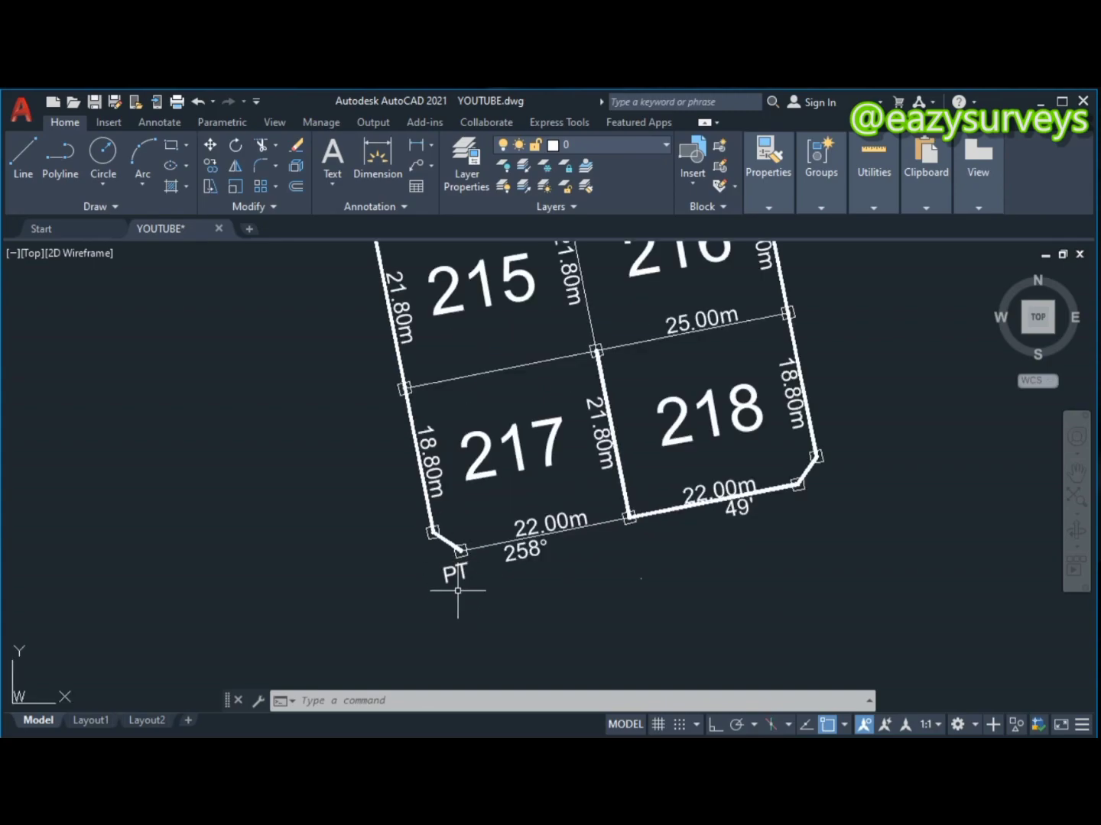
scroll(458, 588, down, 2)
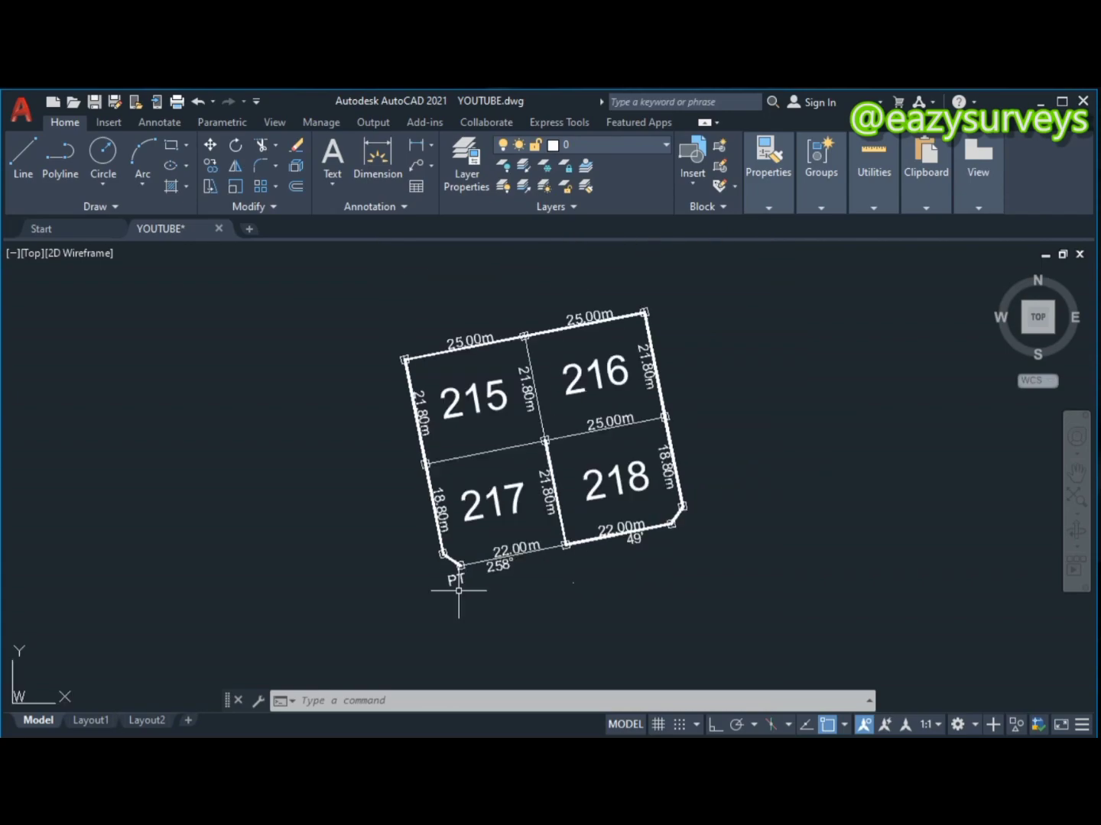
scroll(452, 585, up, 2)
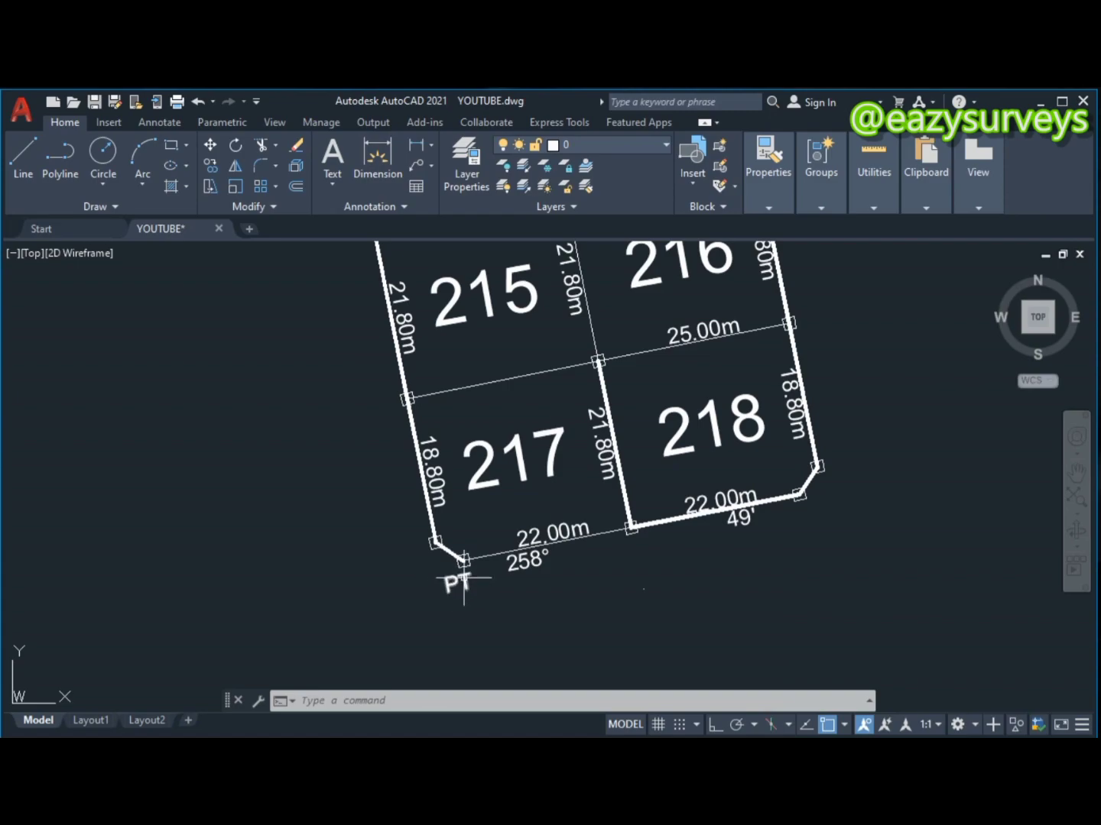
mouse_move(462, 580)
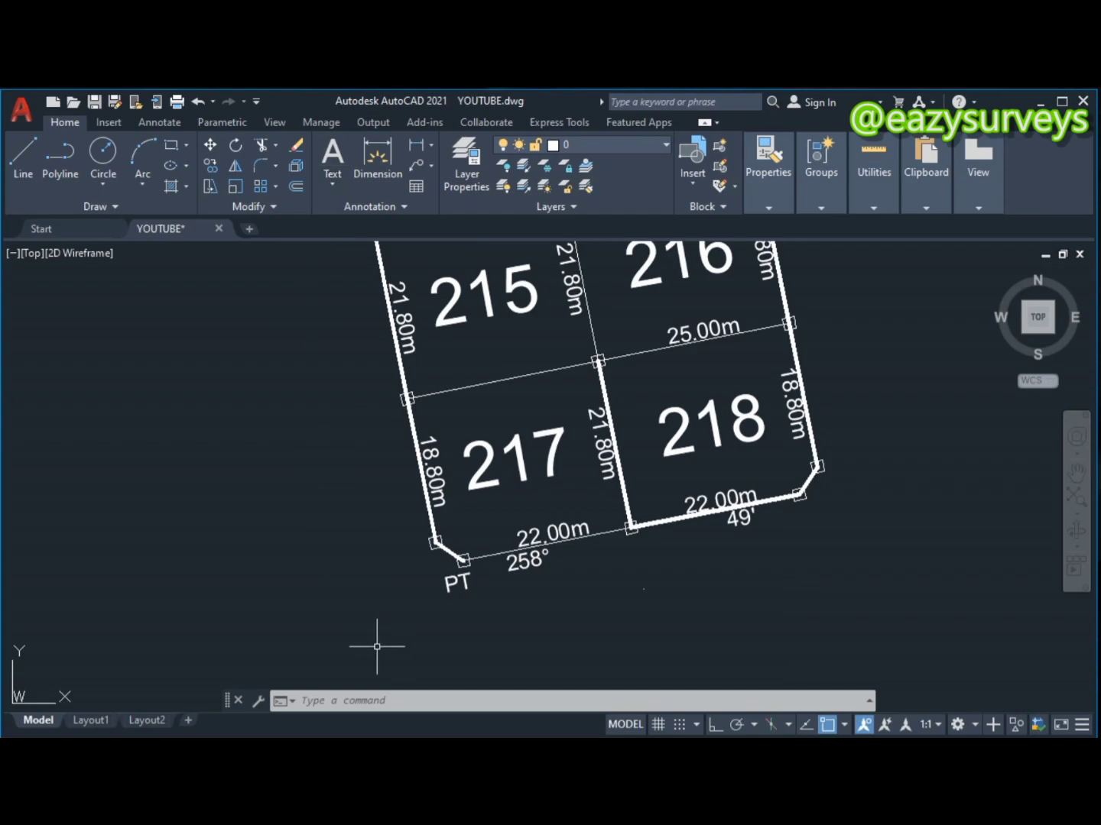
scroll(431, 608, down, 2)
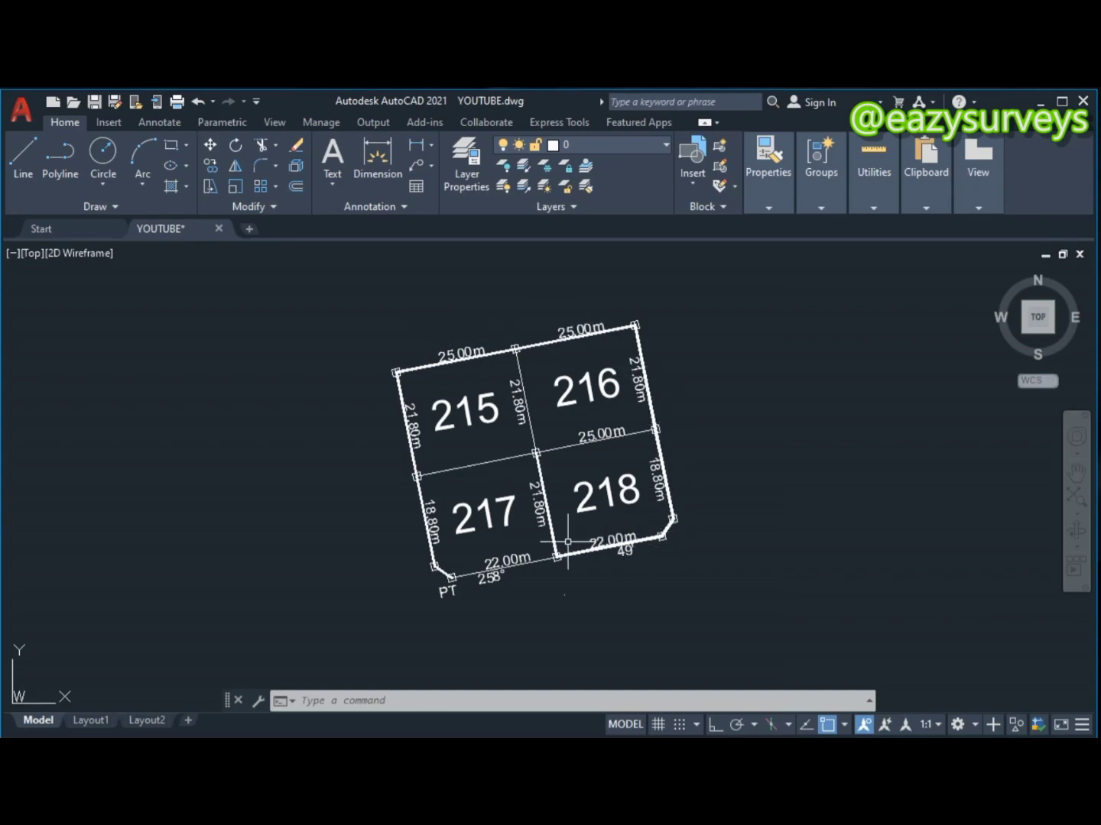
middle_drag(472, 568, 477, 581)
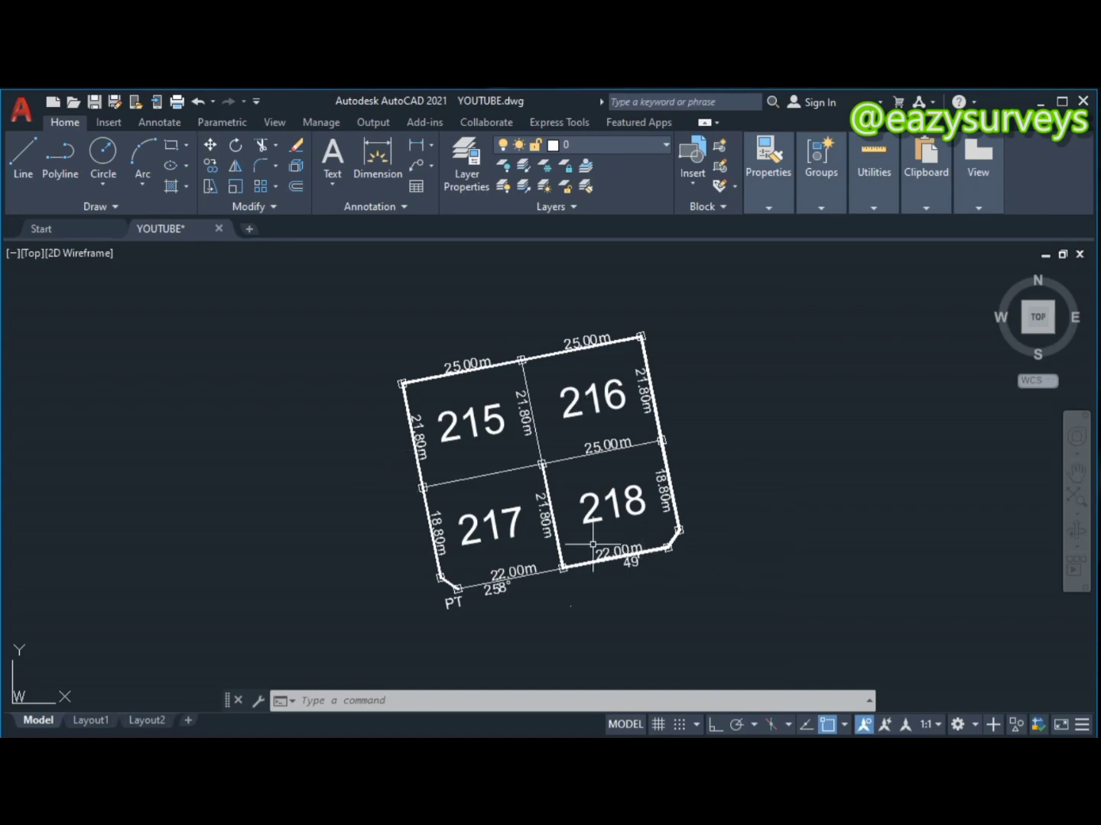
Copy the PT label, with object snap off, beside the three other corner points along the west boundary of plots 217 and 215.
click(457, 602)
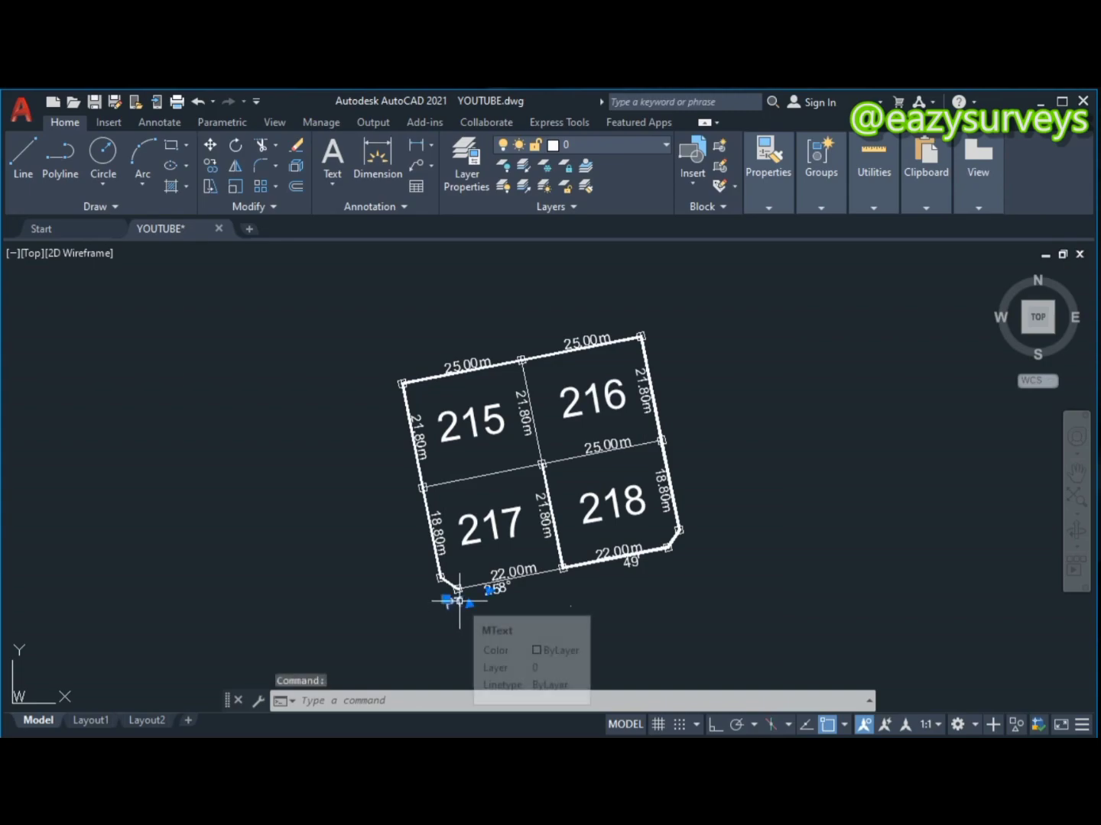
right_click(458, 603)
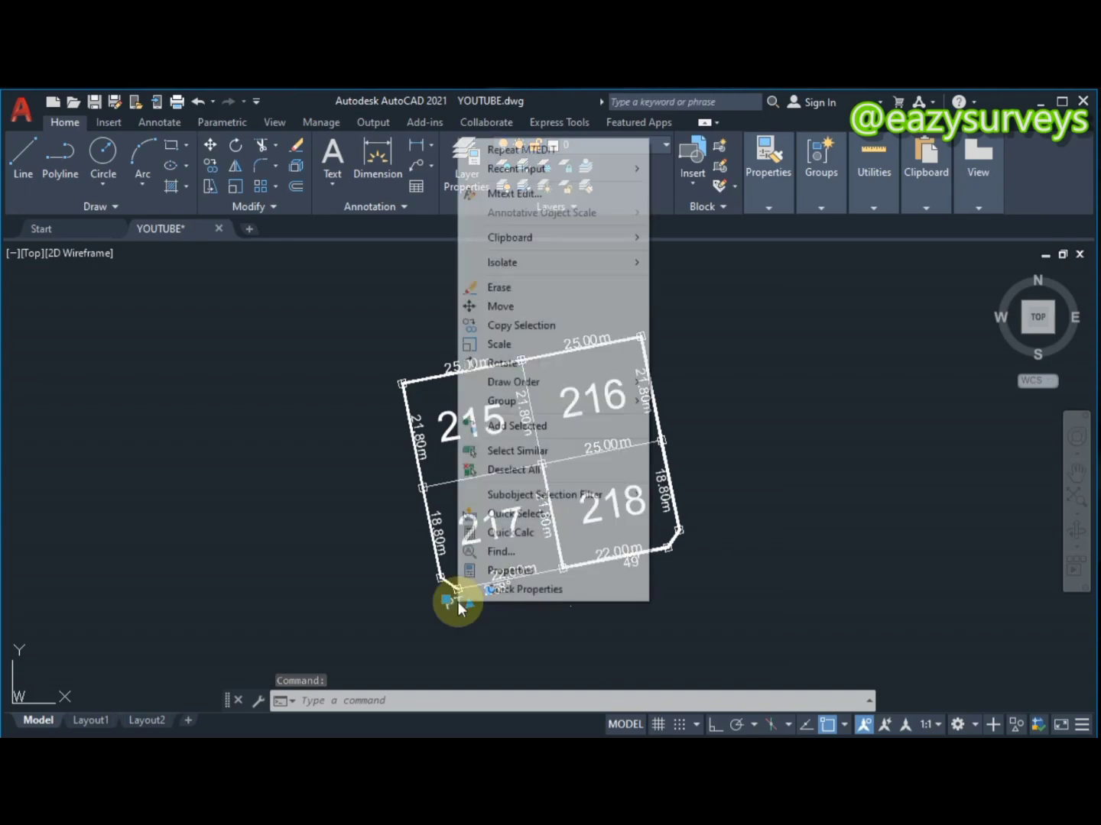
click(546, 327)
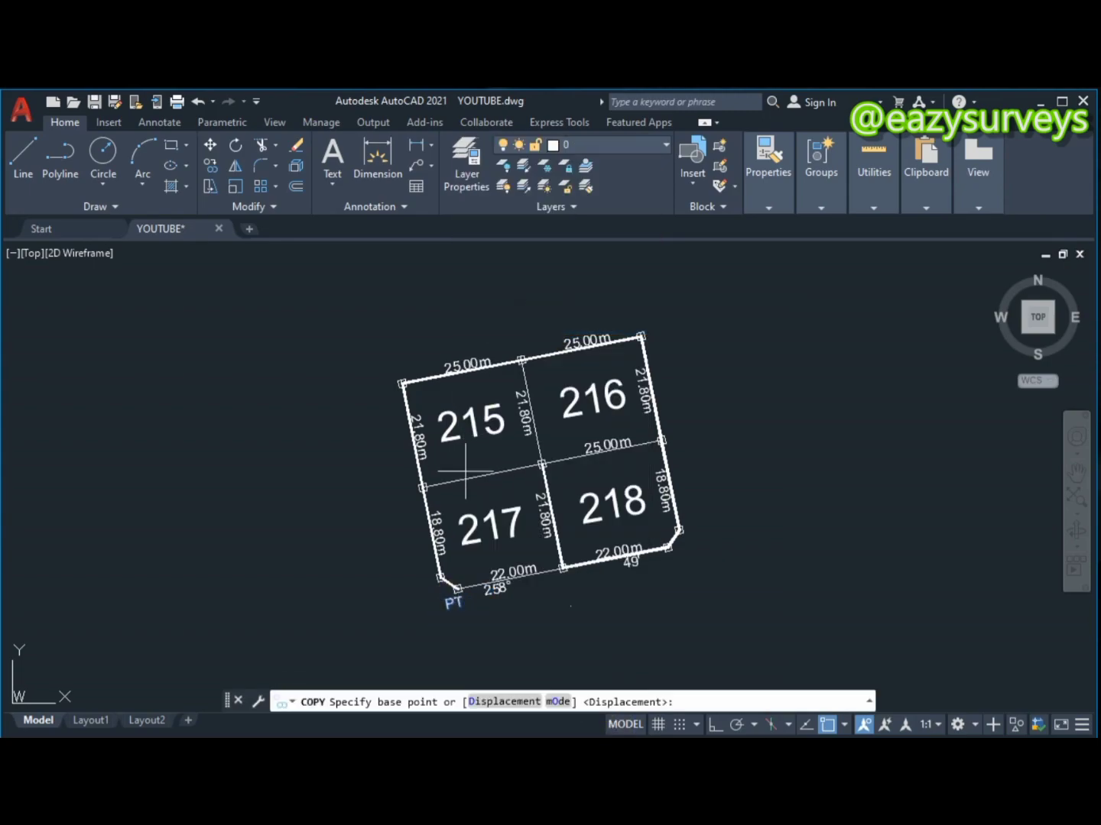
click(827, 725)
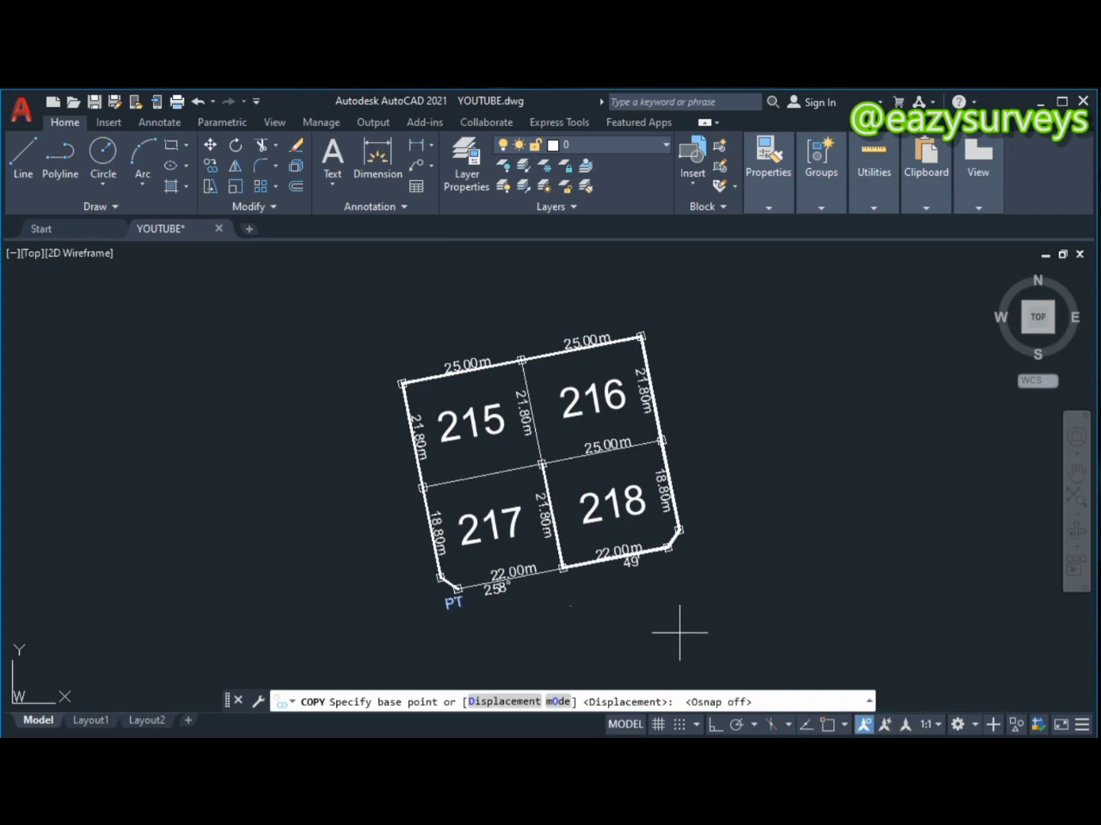
click(460, 602)
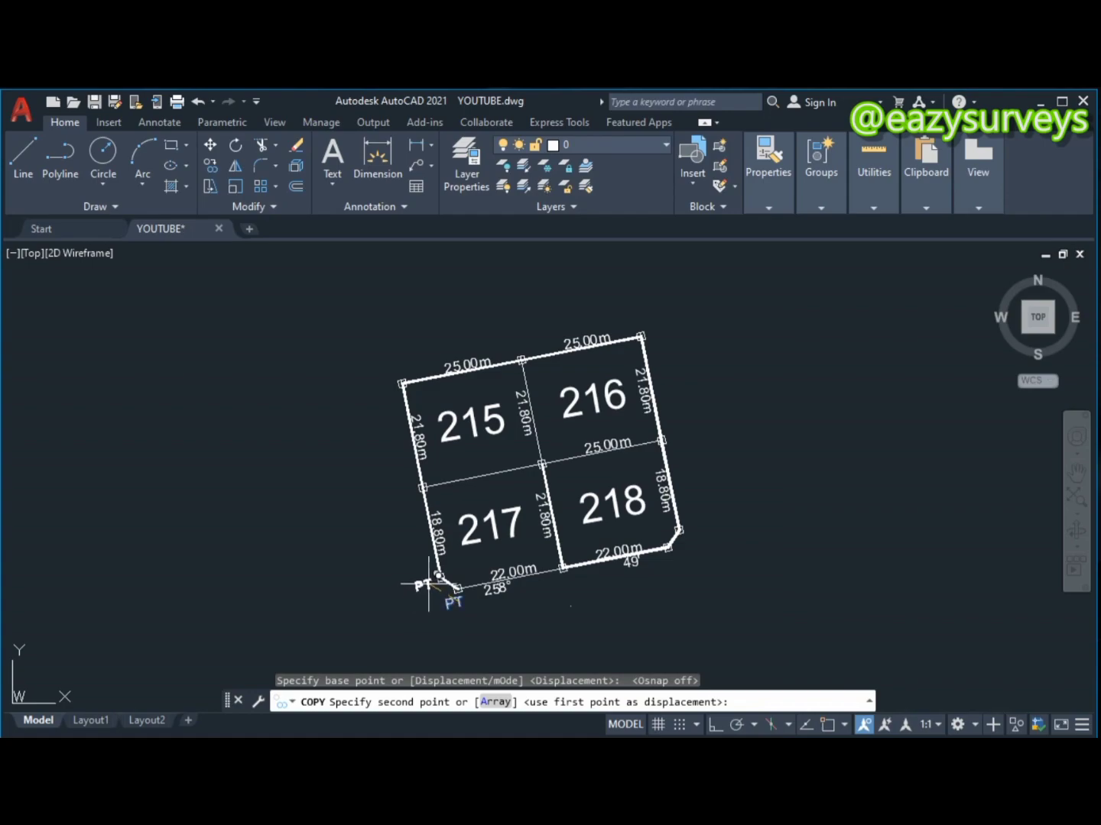
click(433, 580)
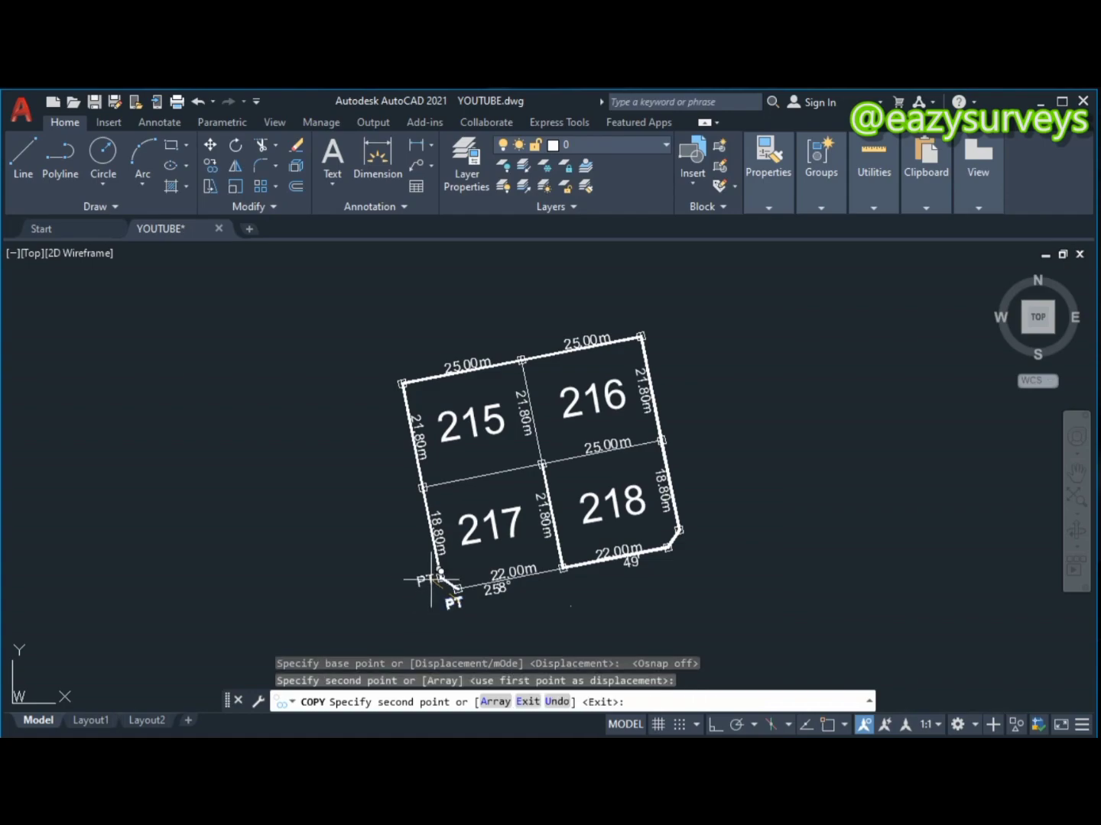
click(417, 489)
click(384, 380)
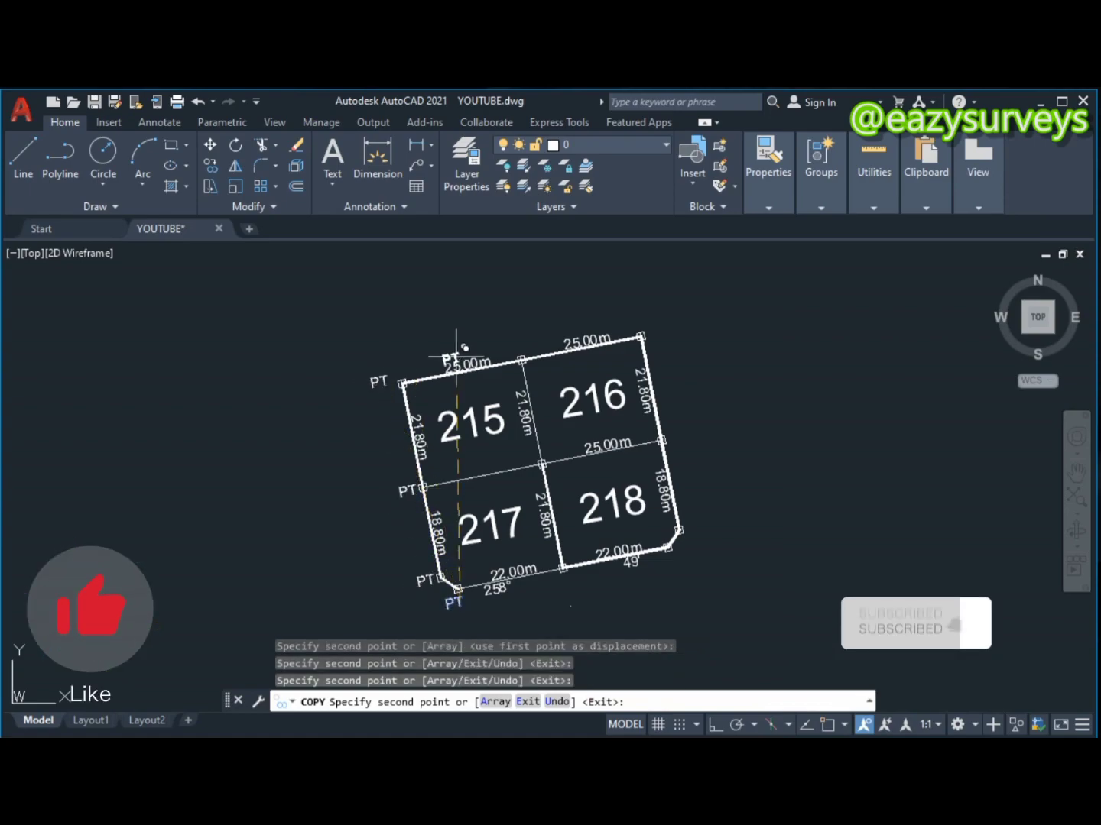
Place further PT copies clockwise beside the remaining north, east and south boundary points and the central point, and finish copying.
click(527, 348)
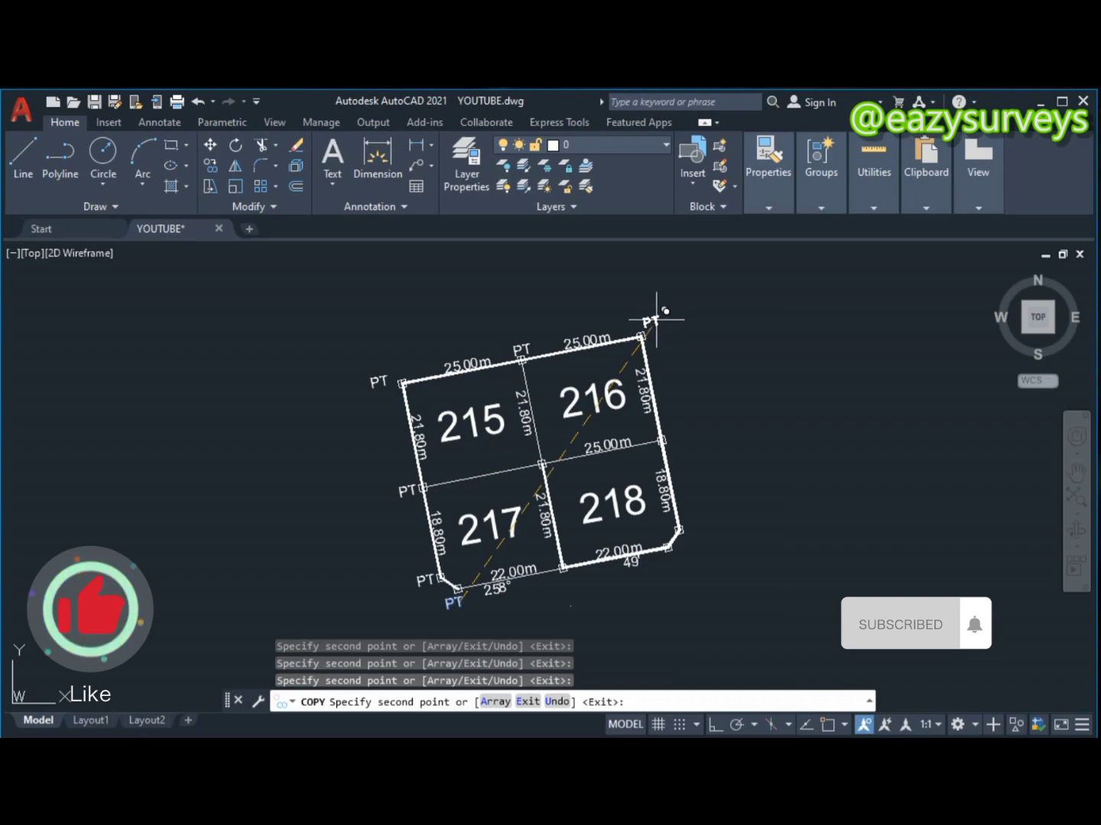
click(654, 319)
click(684, 434)
click(702, 527)
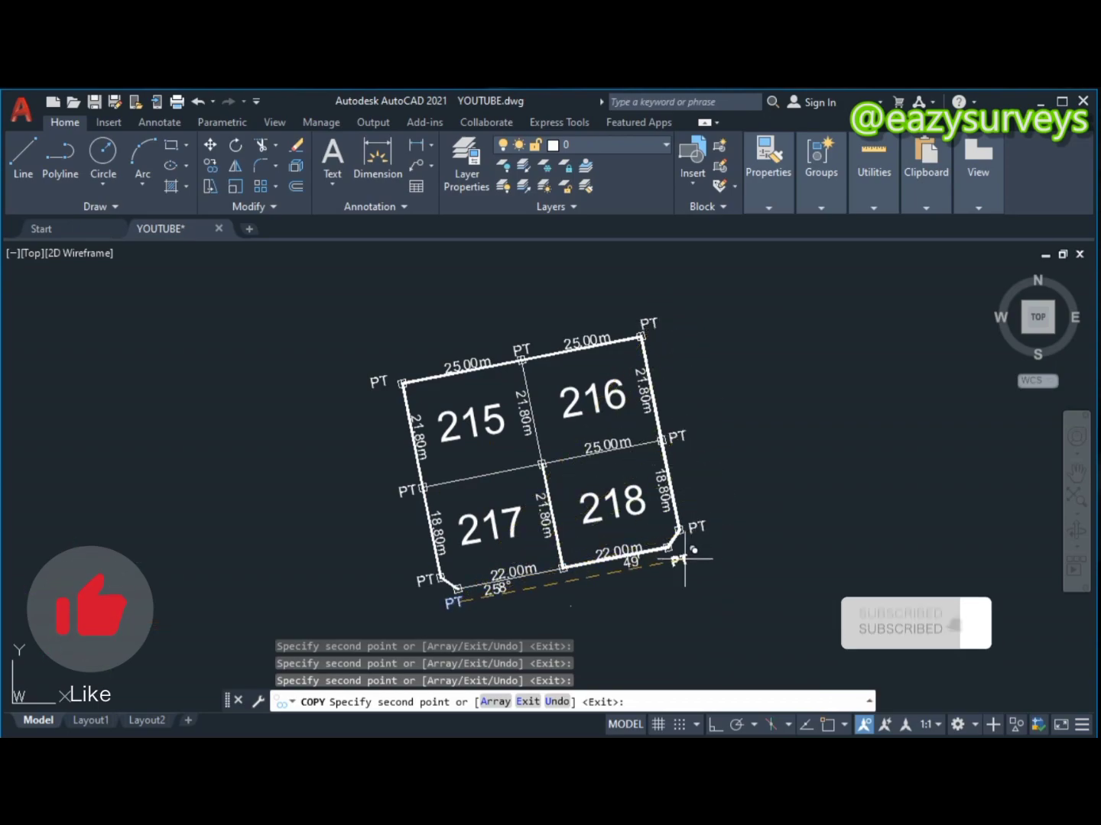
click(685, 557)
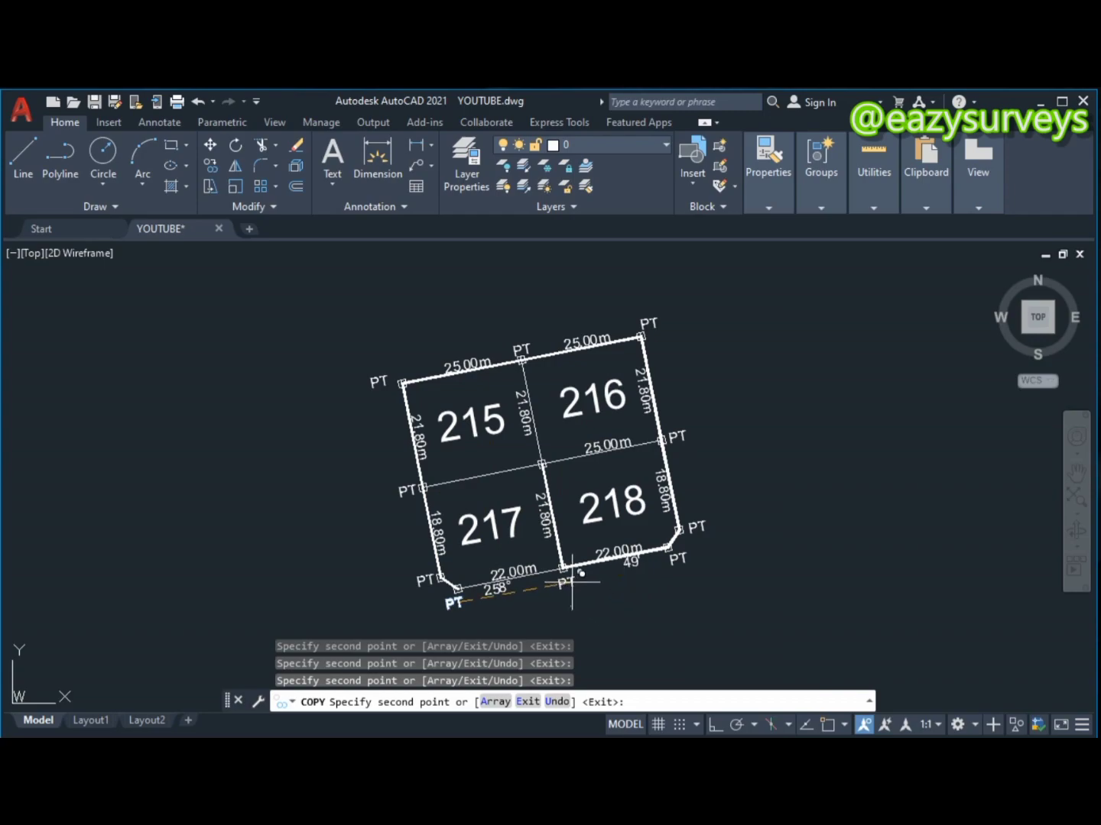
click(572, 581)
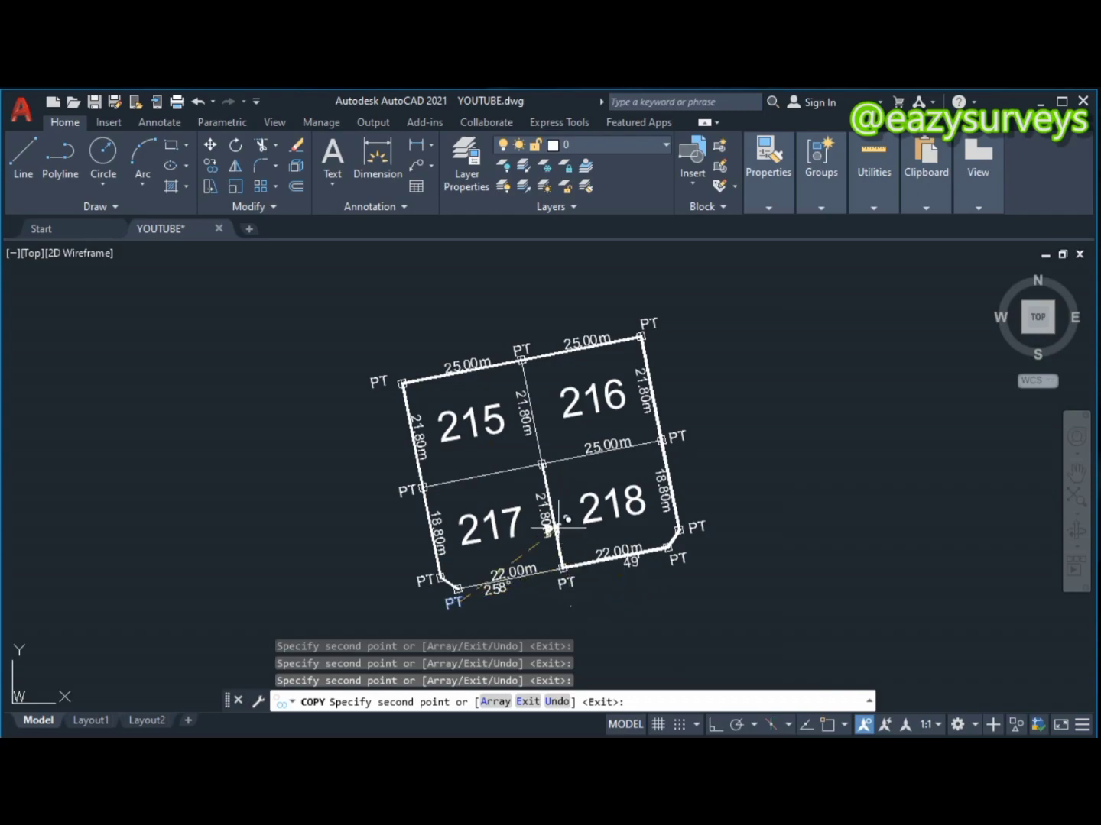
click(561, 470)
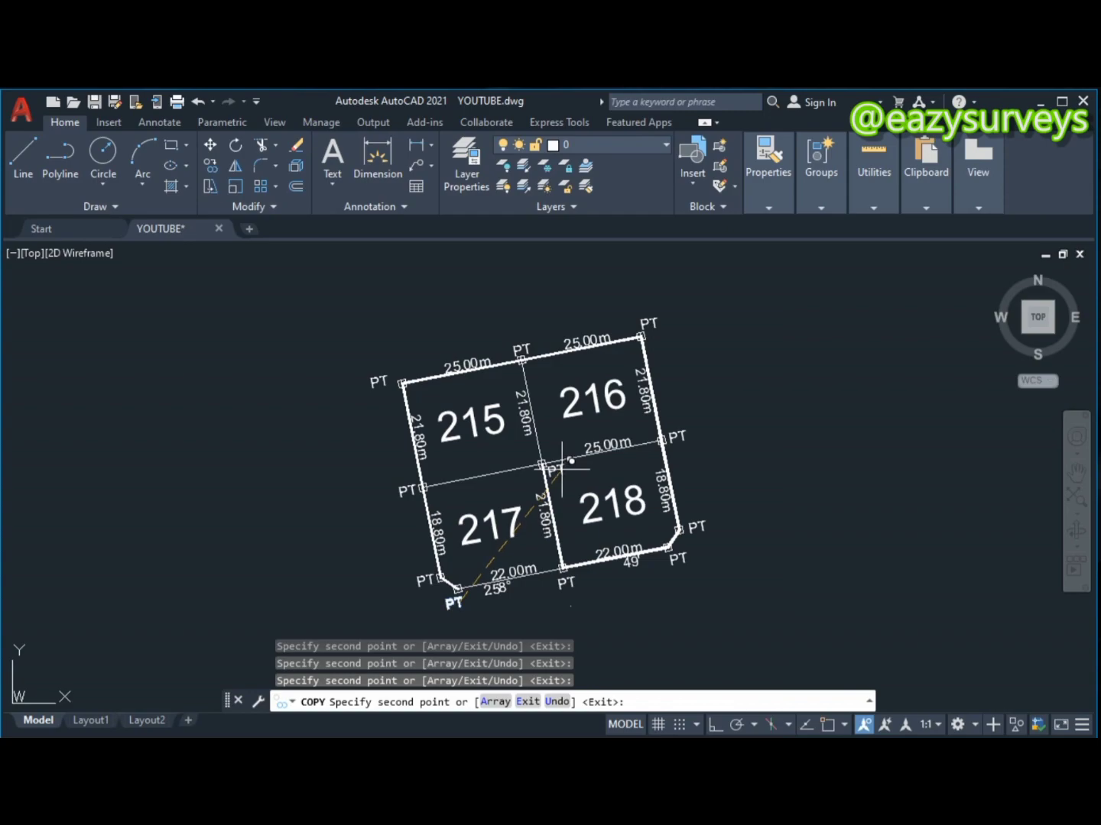
key(Return)
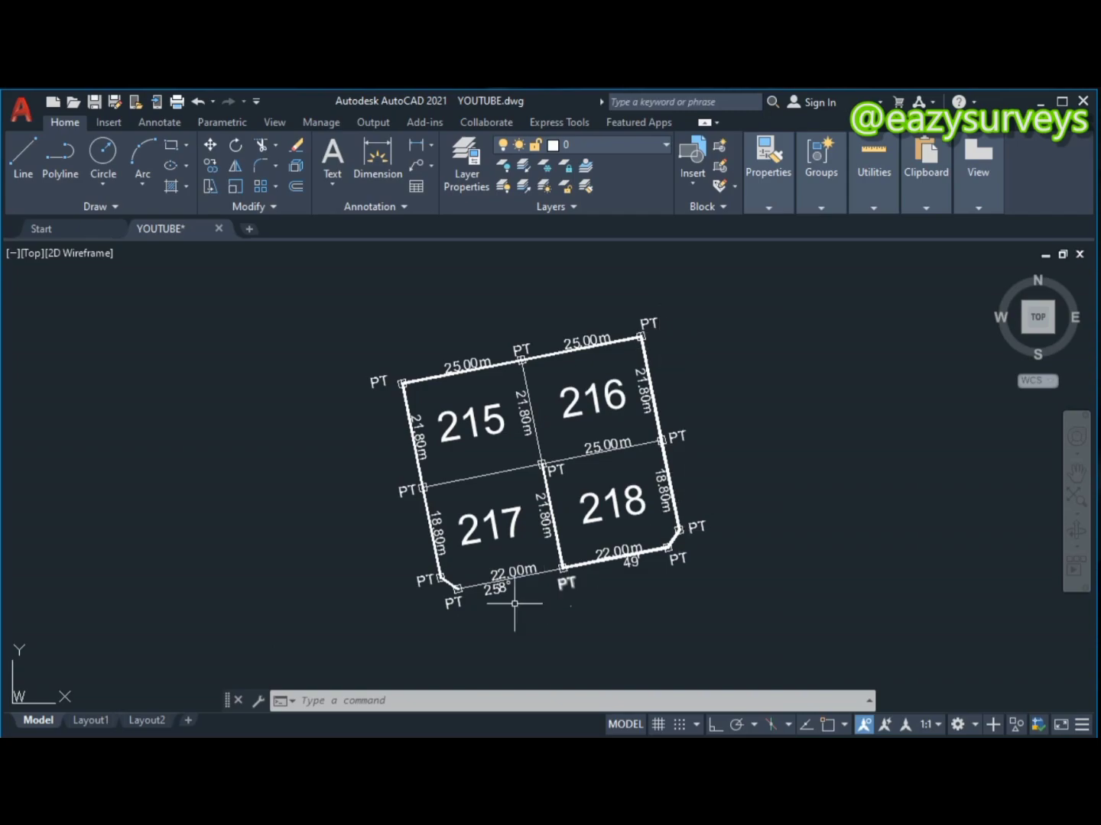
Run TCOUNT and select the four PT labels along the west boundary in order, from plot 217's southernmost corner up to plot 215's northwest corner.
click(378, 703)
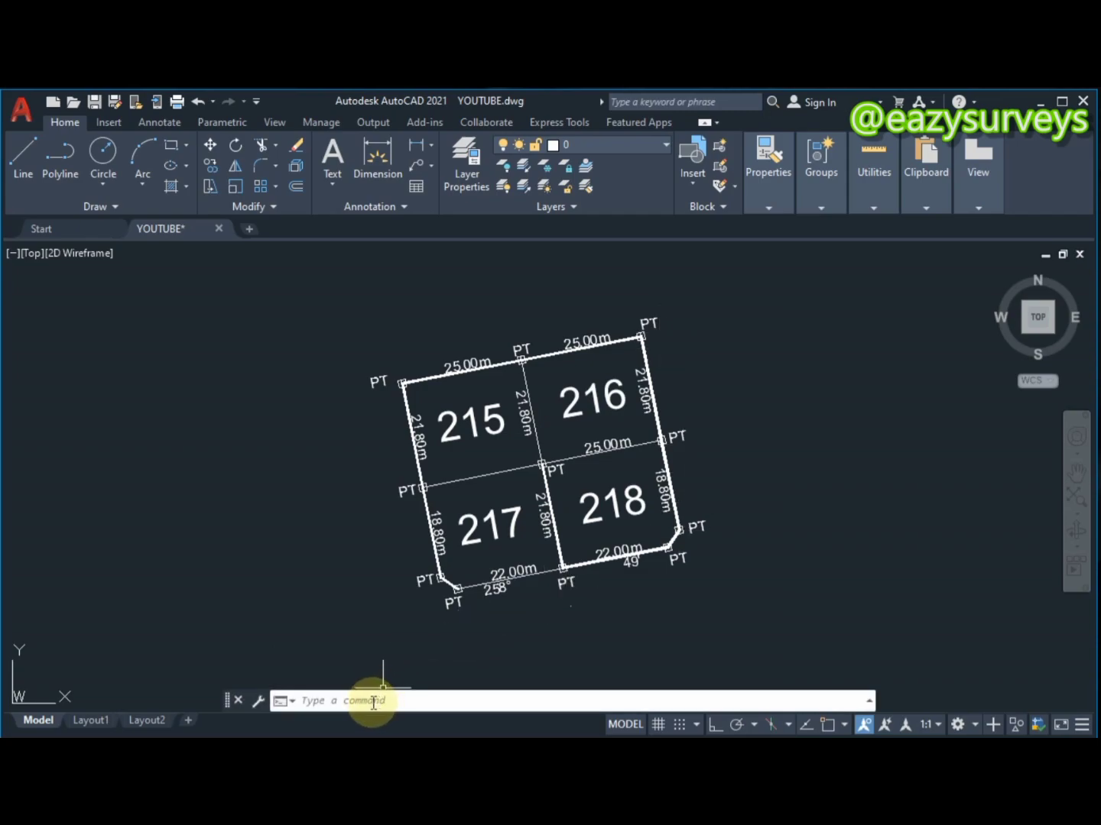
click(360, 702)
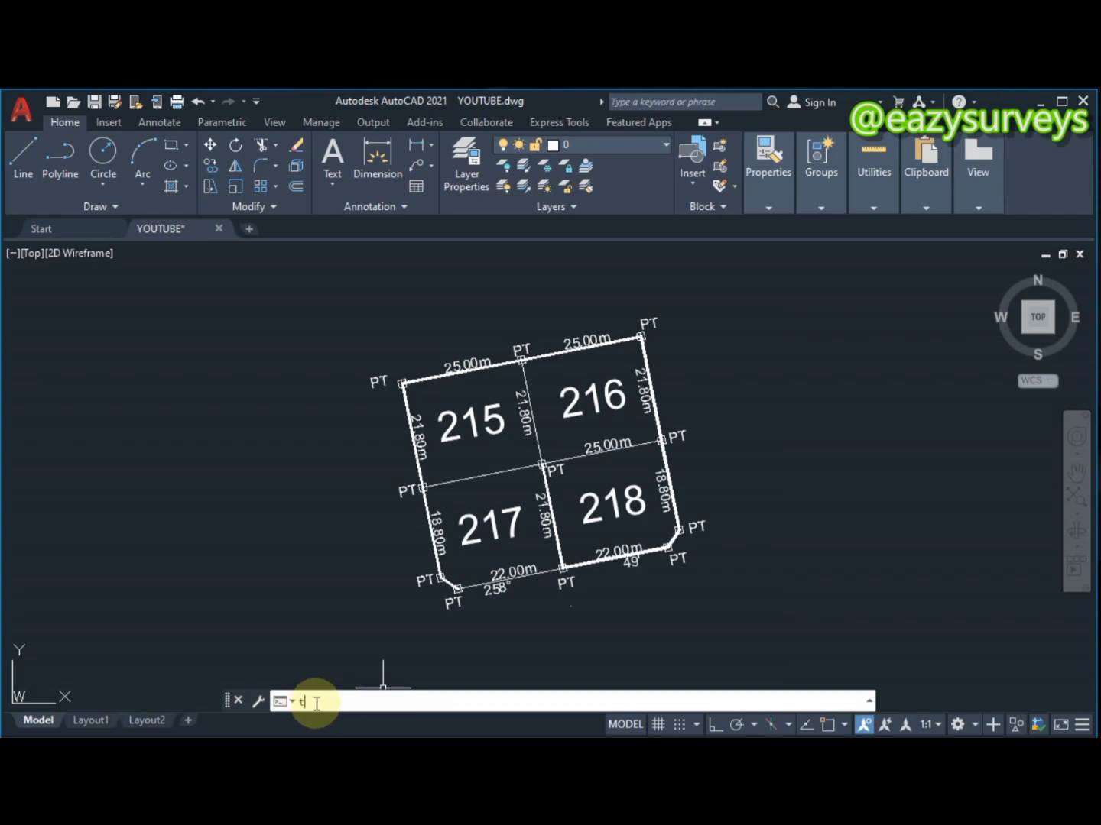
text(tcoun)
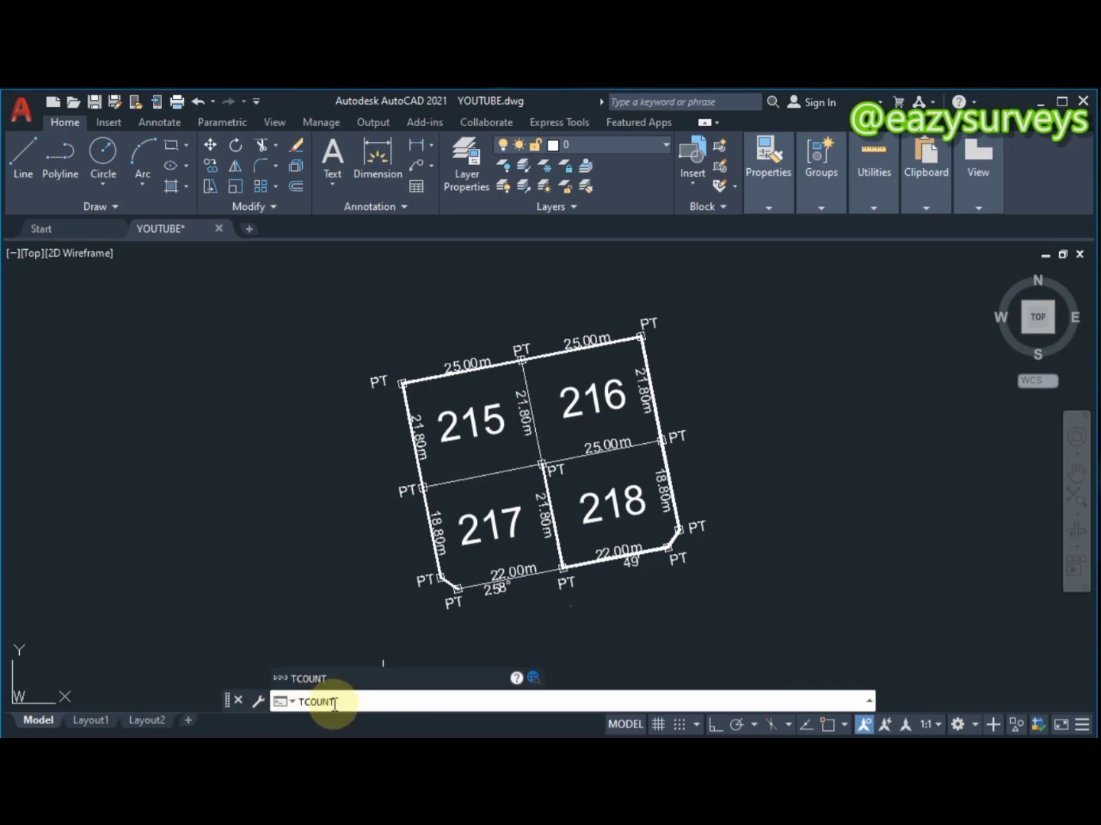
key(Return)
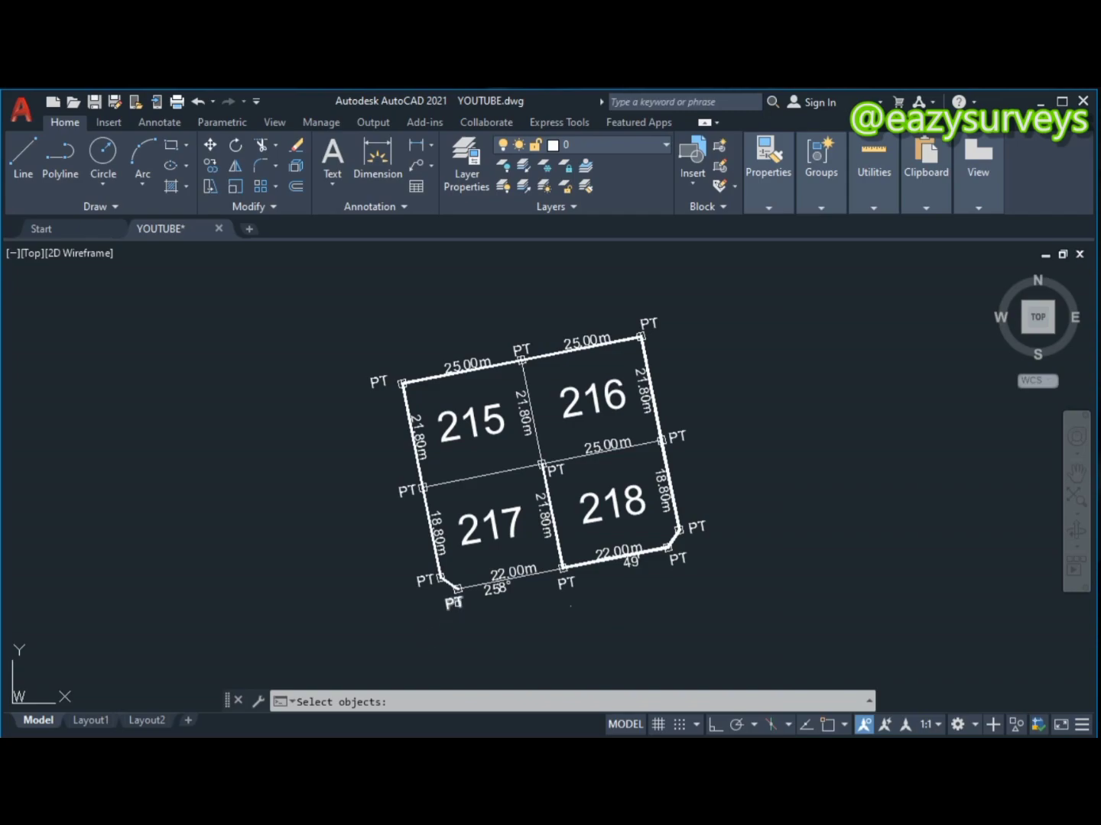
scroll(456, 604, up, 2)
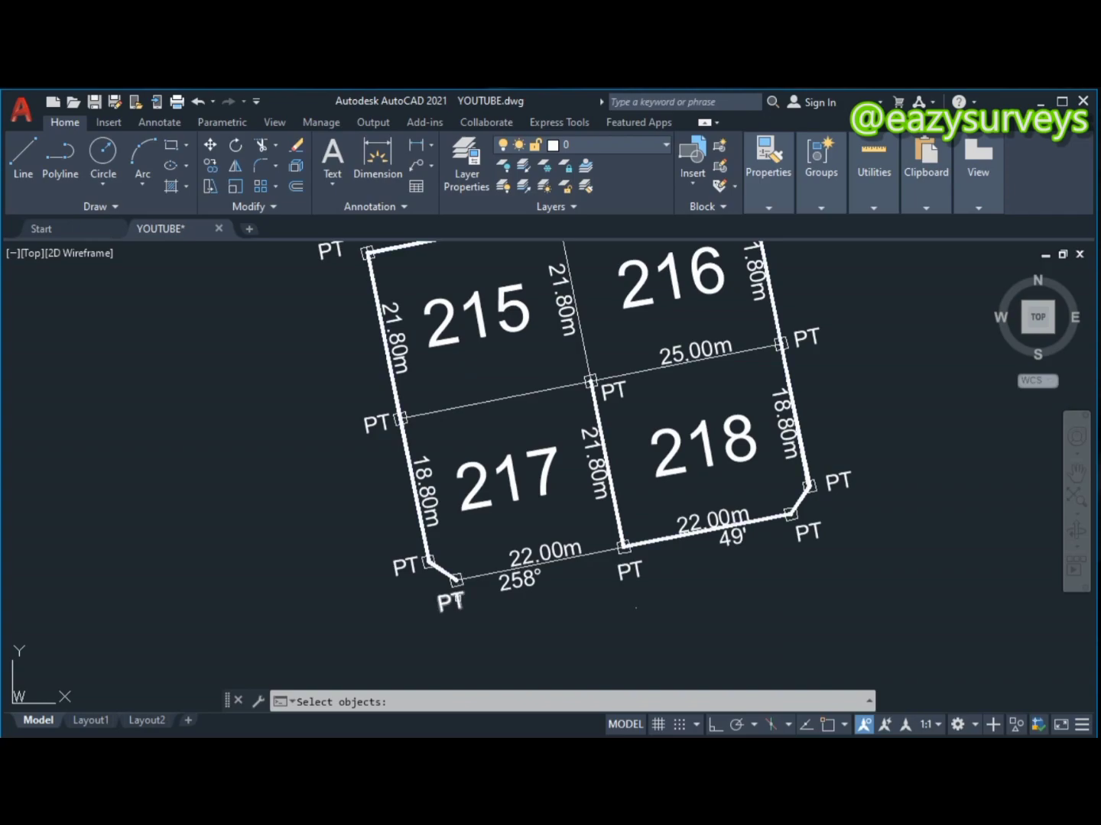
click(451, 602)
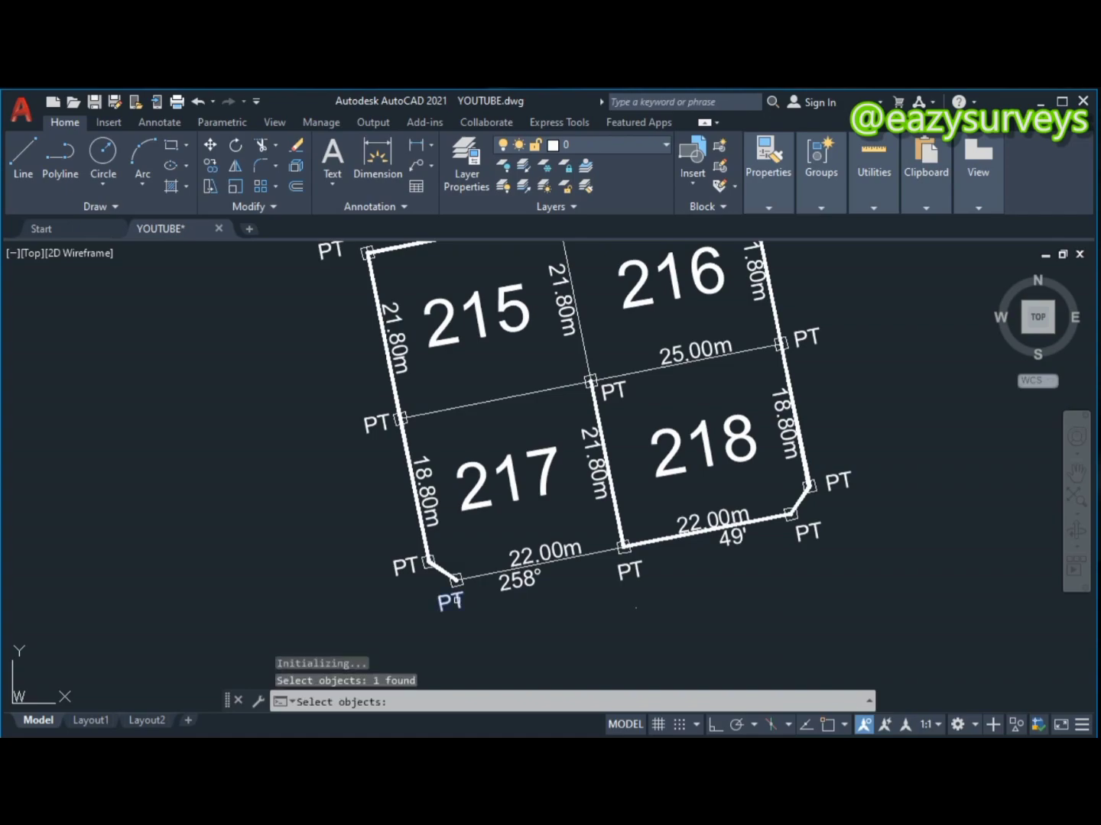
click(412, 568)
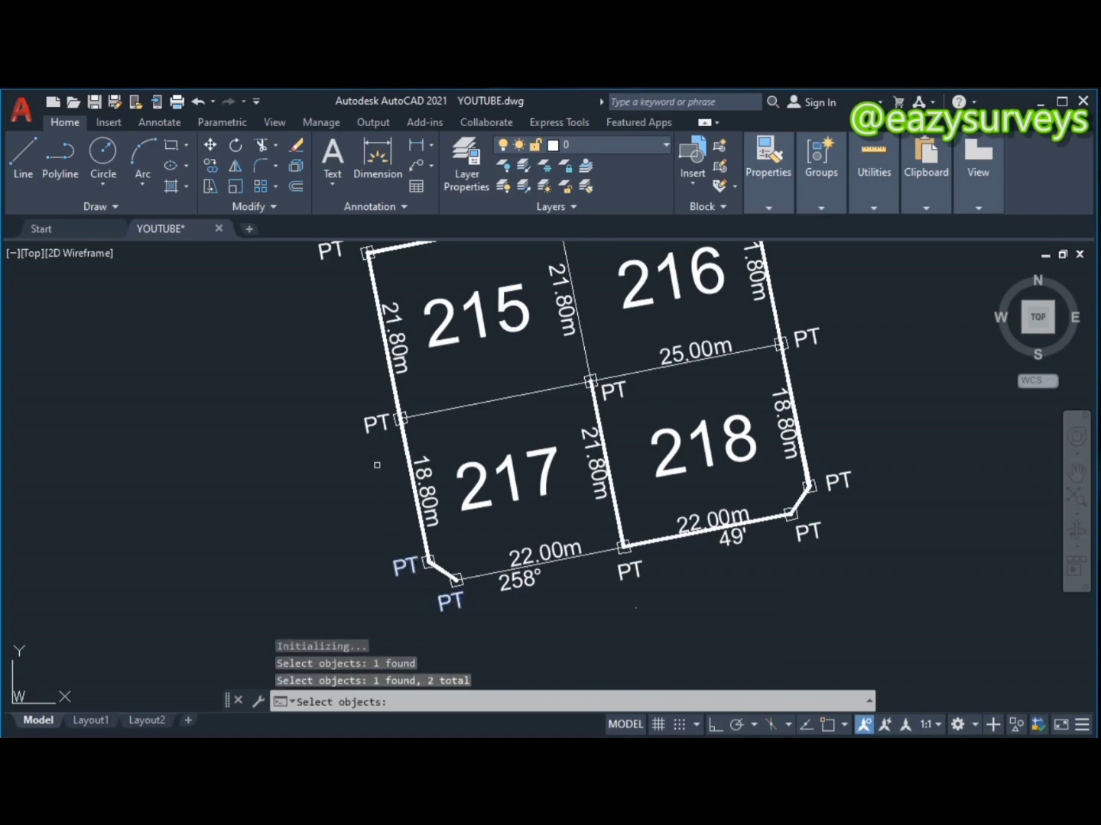
scroll(377, 444, down, 2)
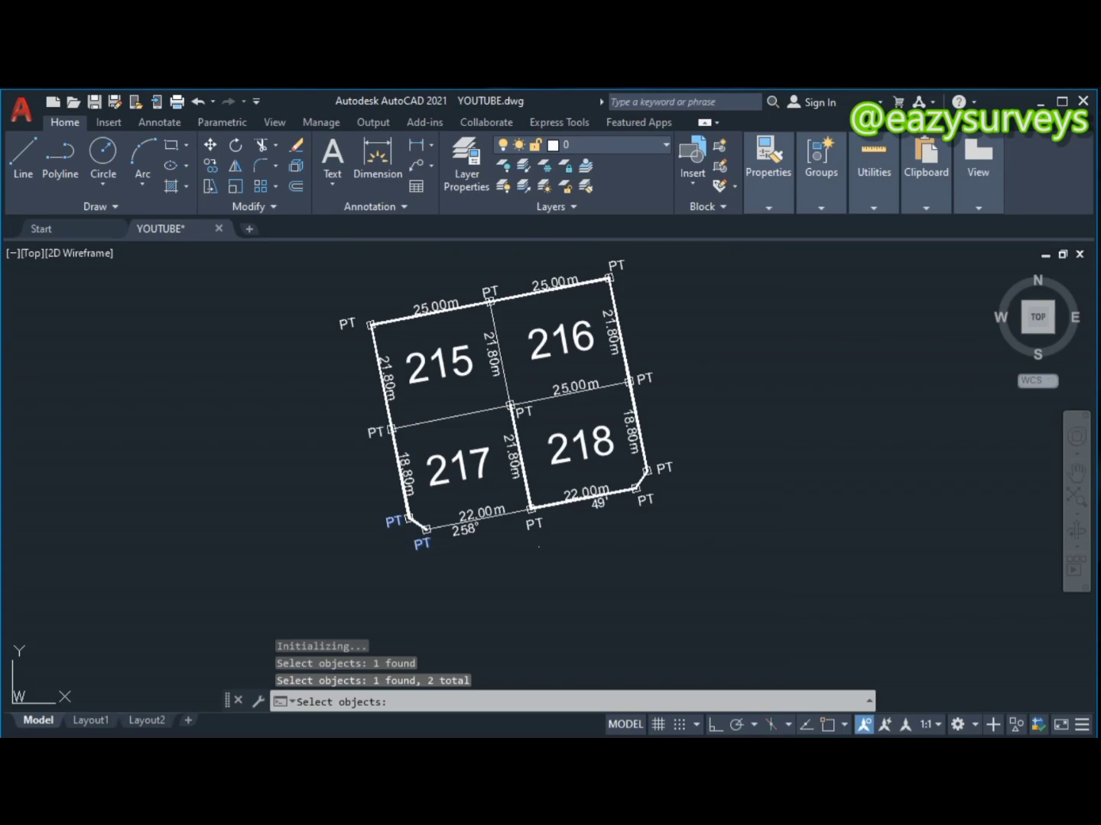
click(375, 428)
click(348, 321)
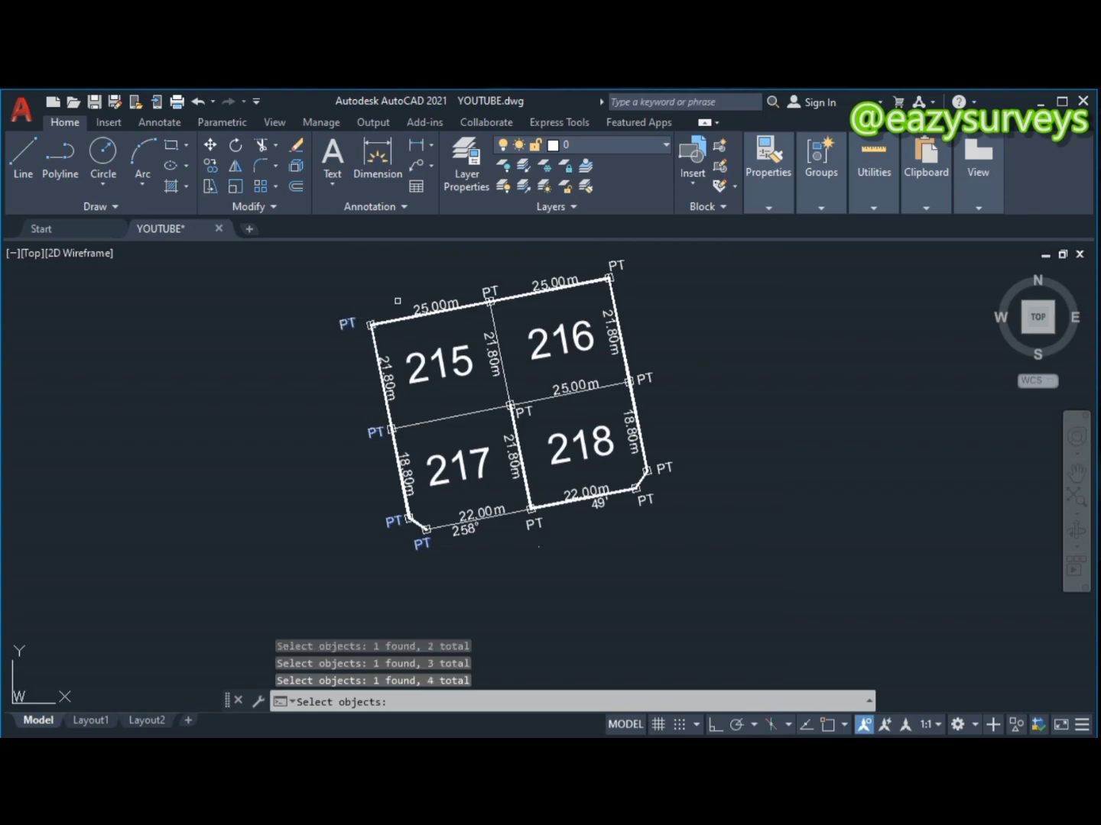
Add the remaining PT labels to the selection clockwise along the north, east and south boundaries, ending with the central one.
click(485, 288)
click(616, 265)
click(646, 379)
click(663, 468)
click(645, 499)
click(535, 523)
click(528, 413)
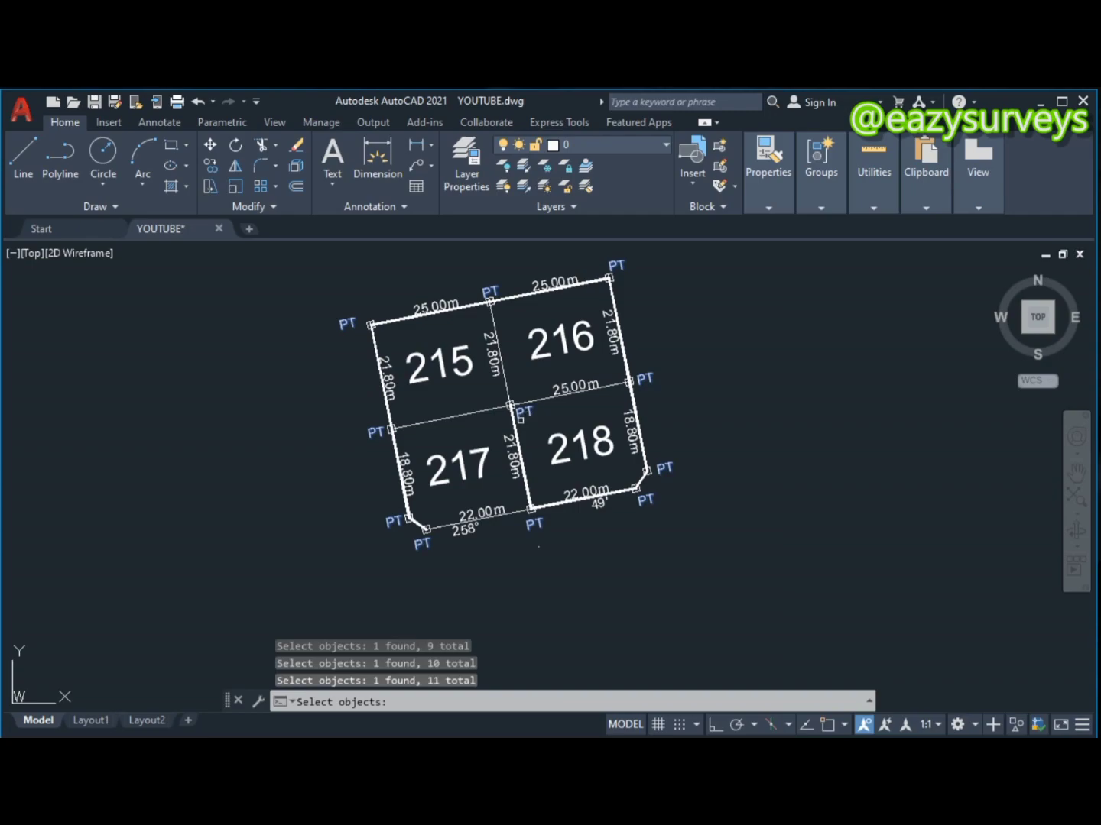
key(Return)
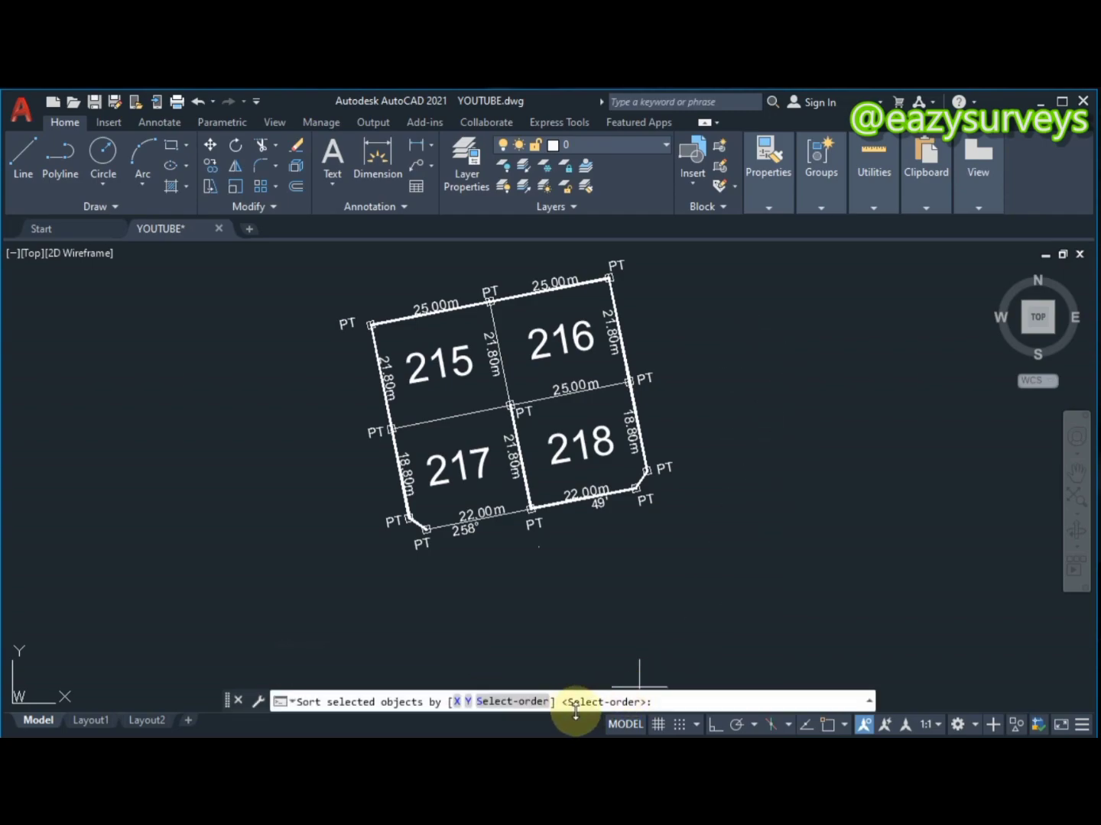
Number the selected PT labels by select-order, starting at 1 with increment 1, placing the numbers as a suffix.
click(414, 703)
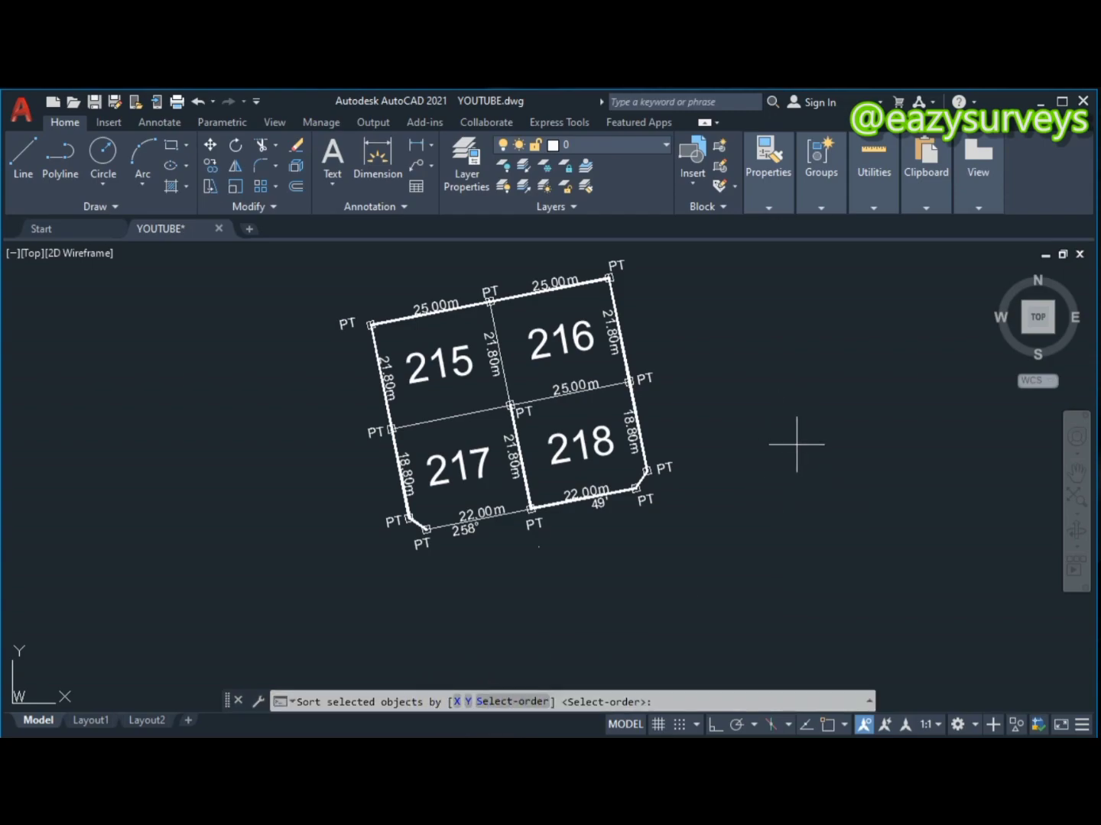
click(510, 704)
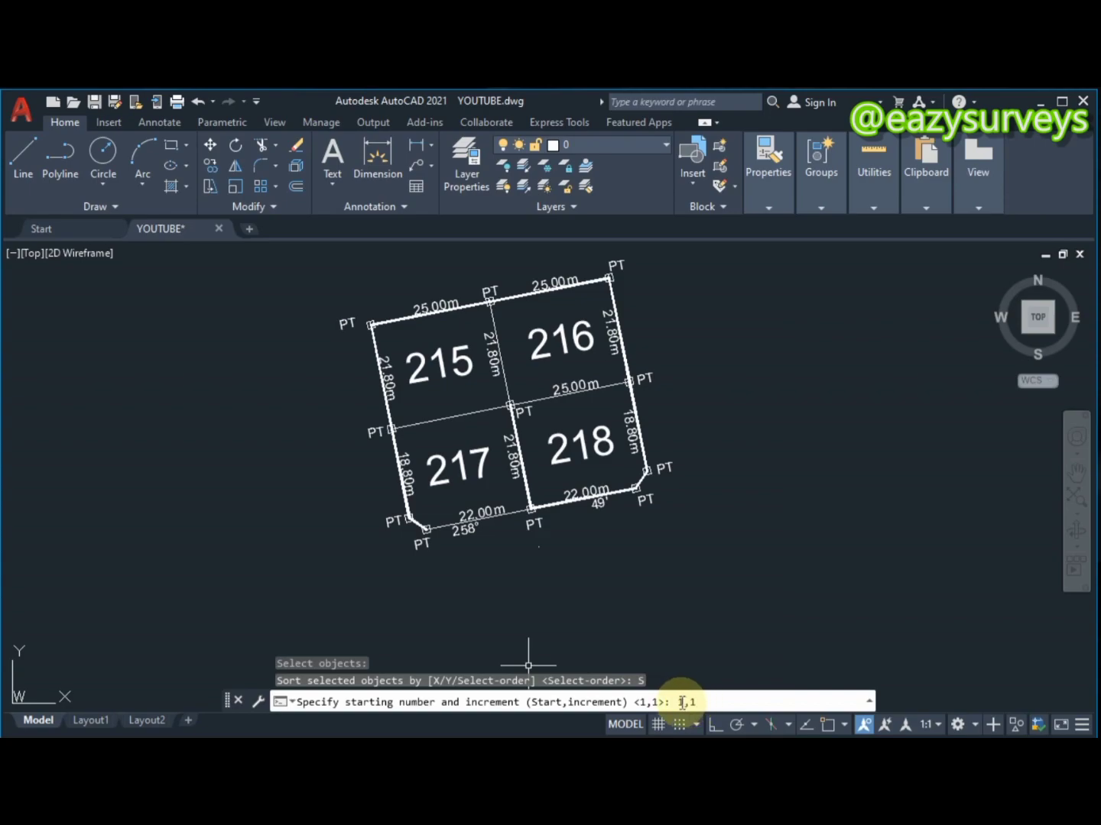
click(685, 704)
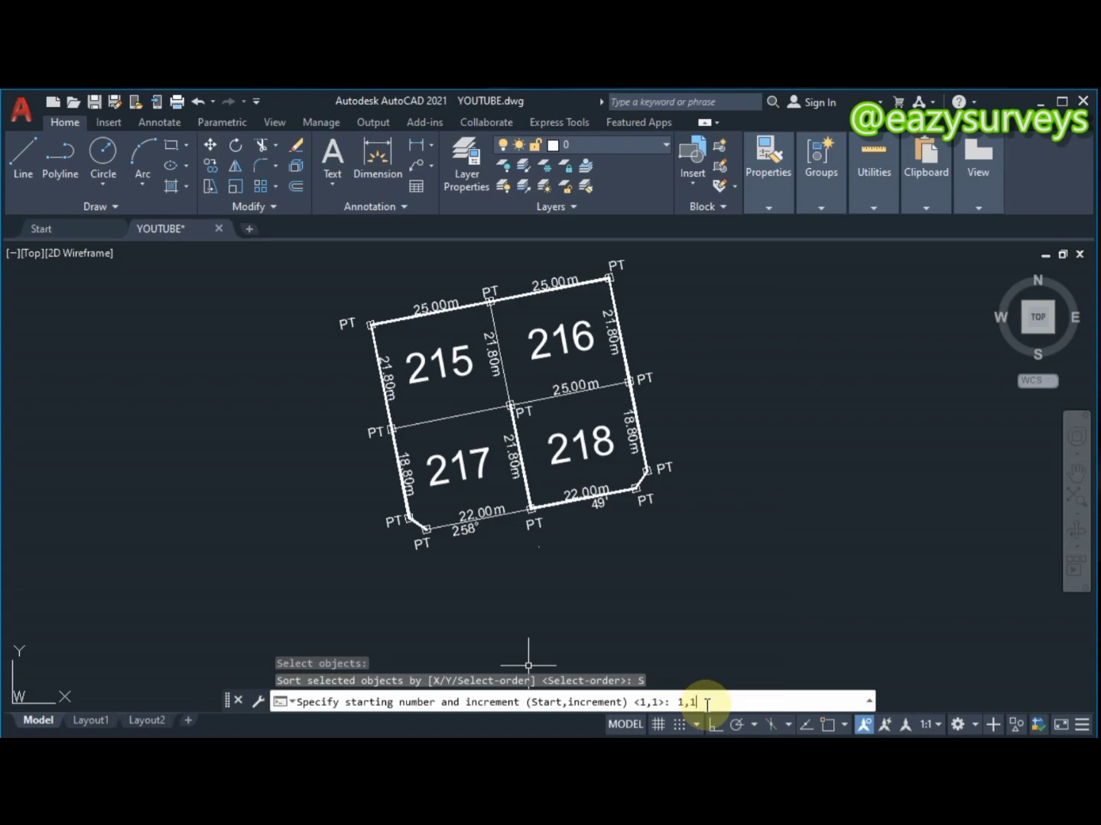
key(Return)
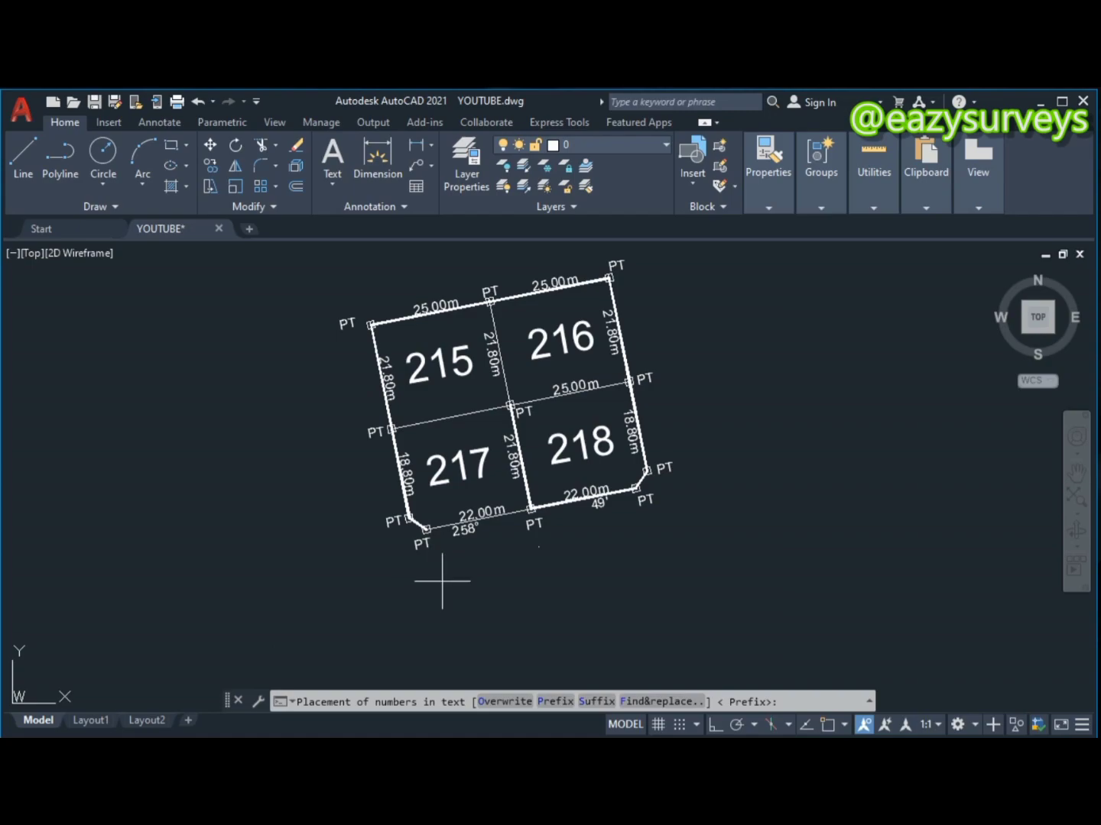
click(596, 710)
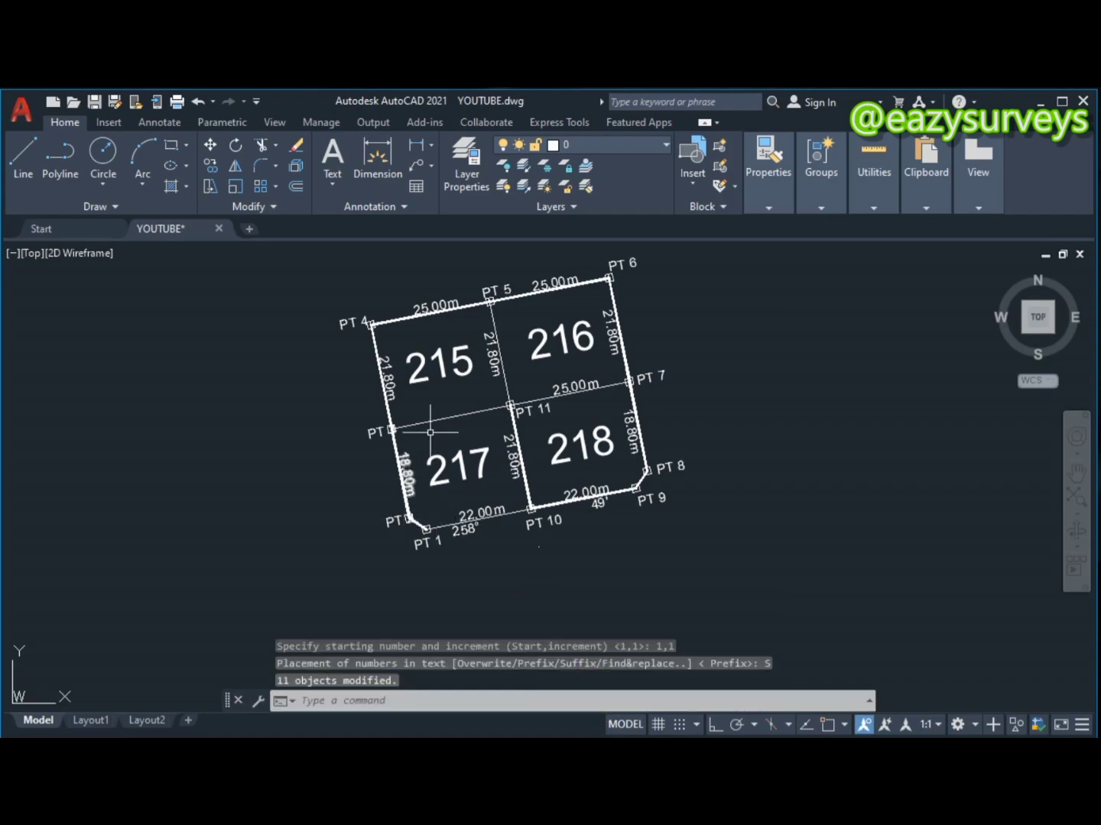
Move the PT 2 label slightly west so its number clears the corner marker and the boundary line.
scroll(431, 413, up, 3)
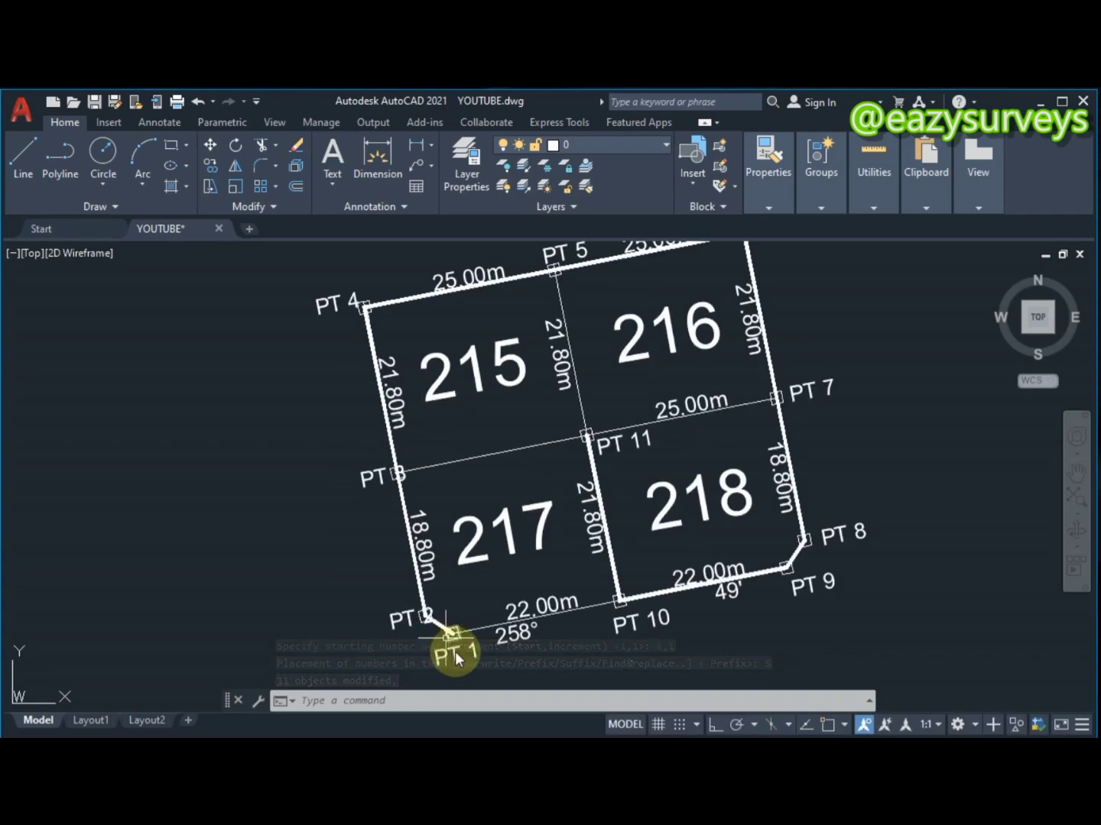
middle_drag(456, 625, 470, 567)
click(424, 561)
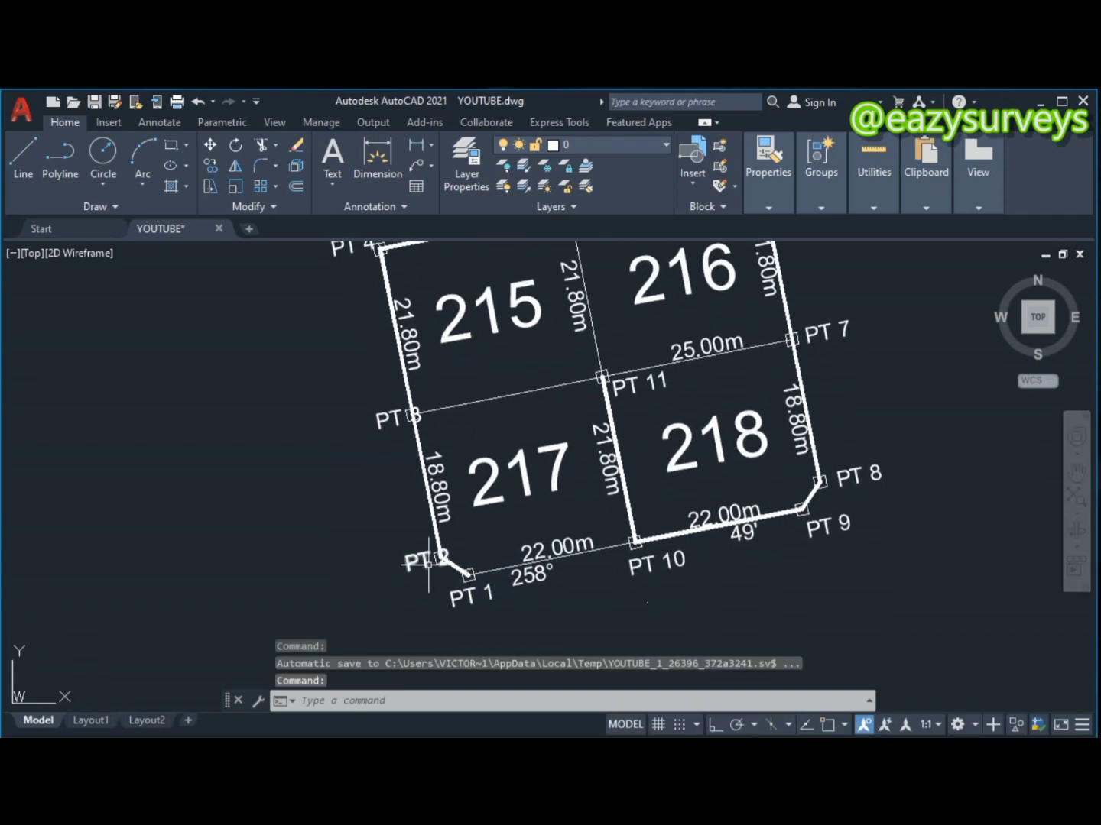
right_click(429, 561)
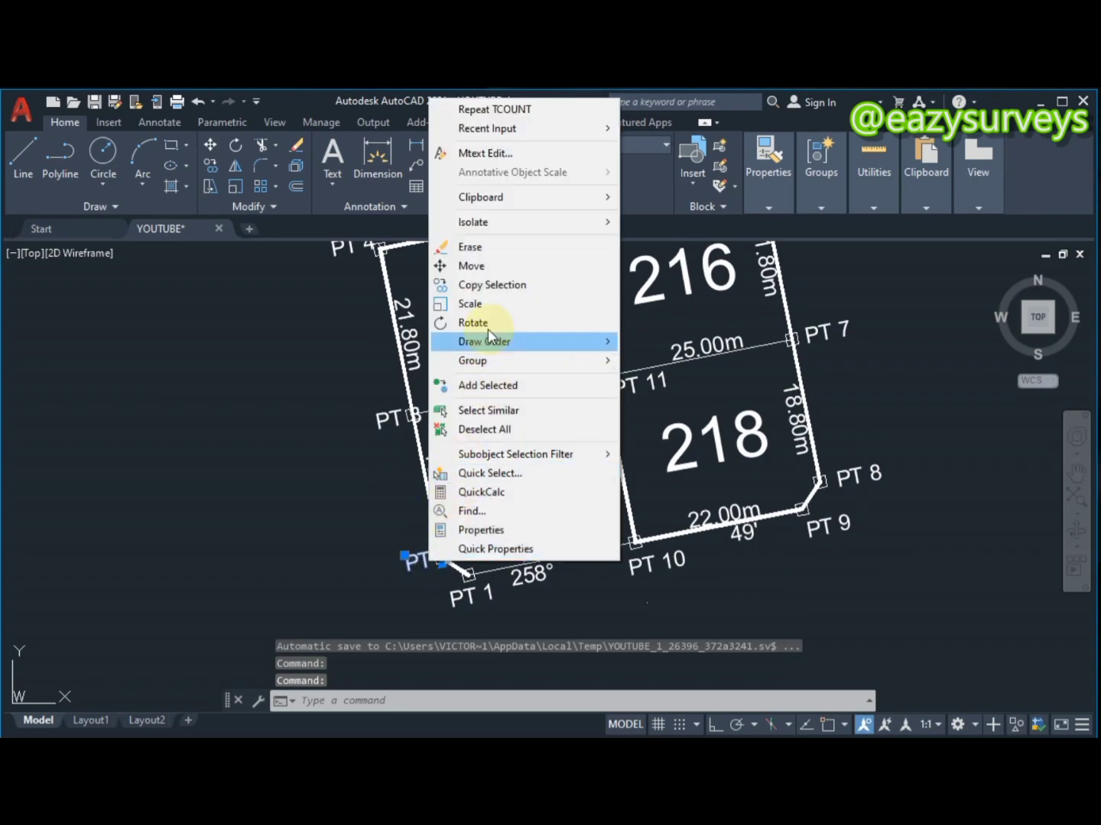
click(471, 265)
click(478, 528)
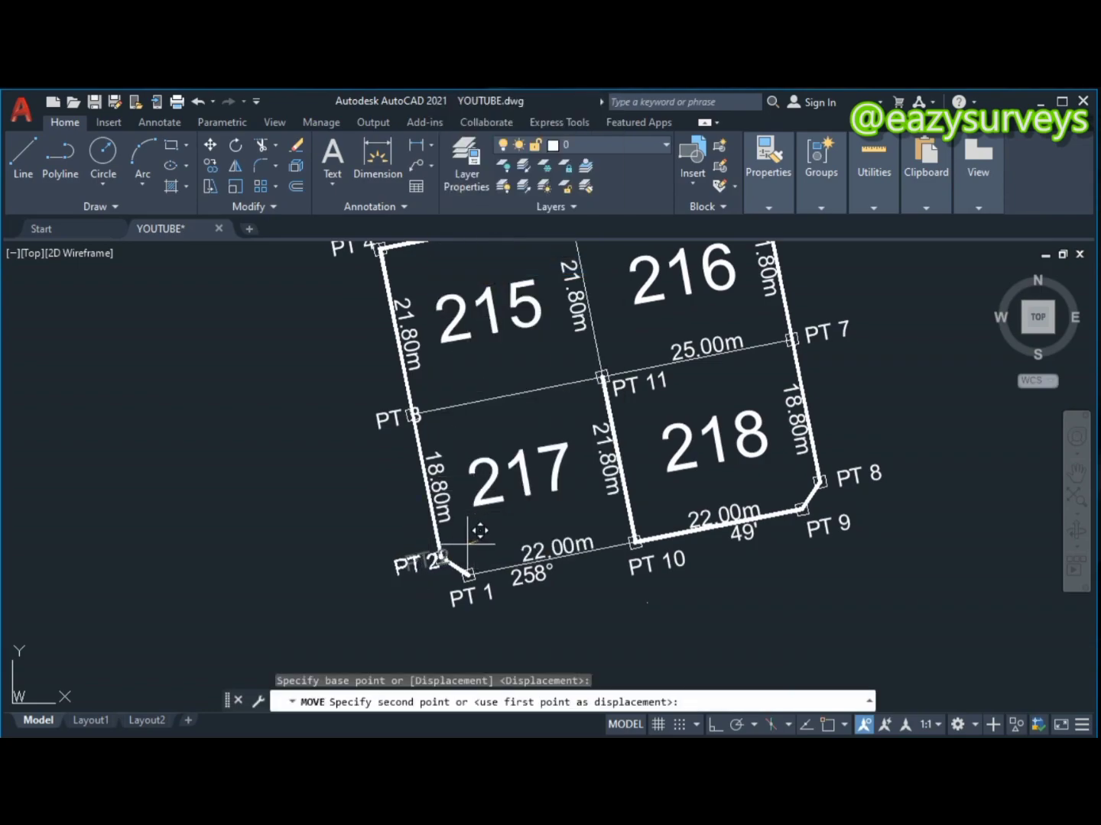
click(470, 533)
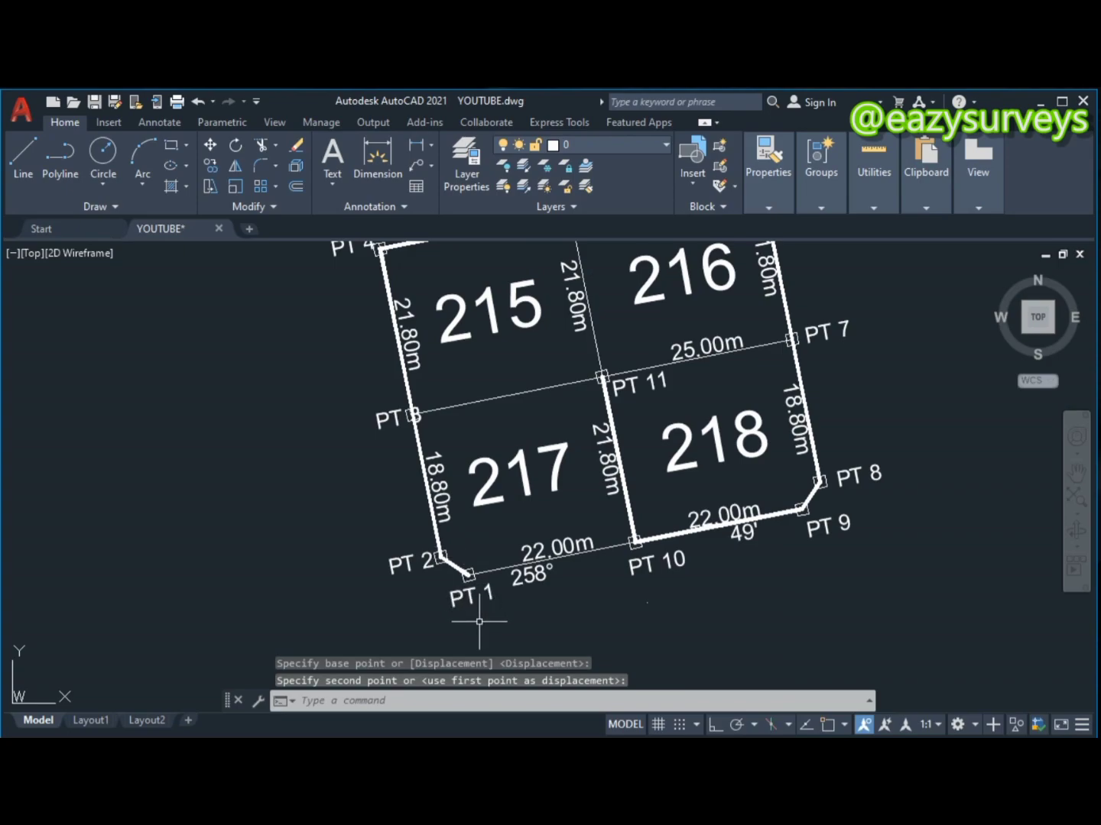
Move the PT 3 label slightly west, clear of the boundary point marker between plots 215 and 217.
middle_drag(485, 611, 479, 633)
click(382, 442)
right_click(392, 442)
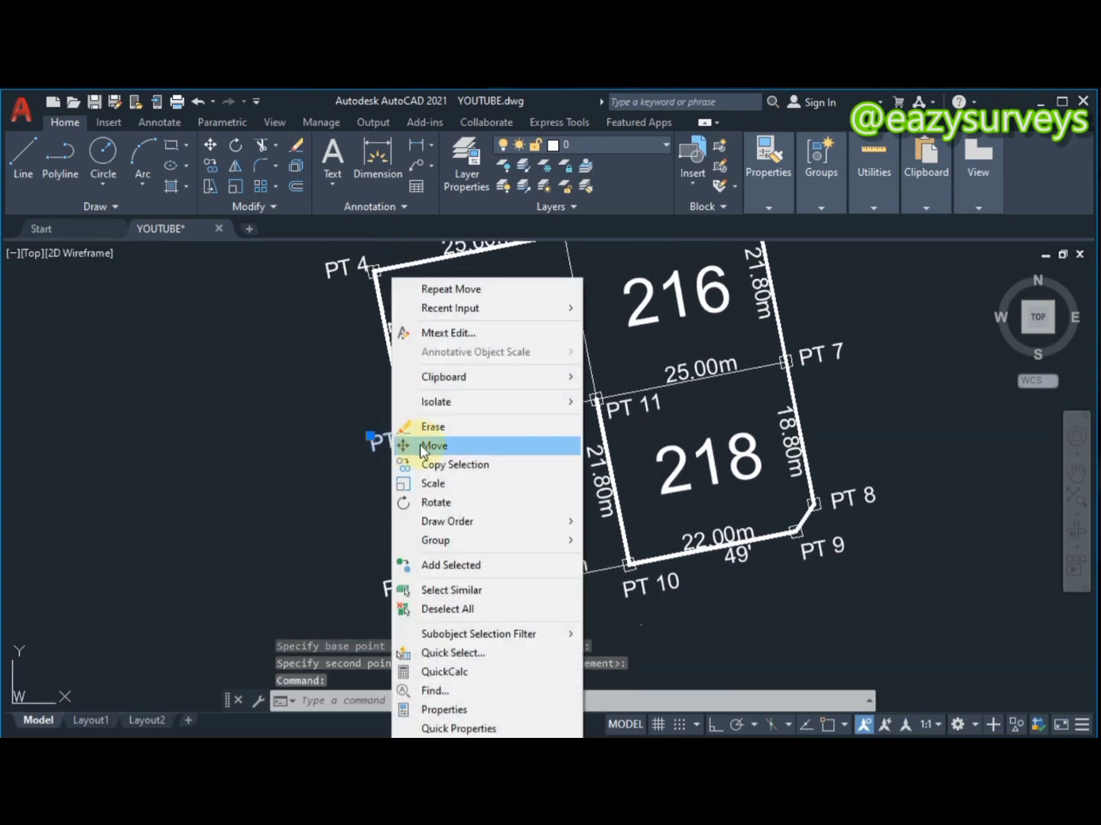
click(405, 446)
click(380, 485)
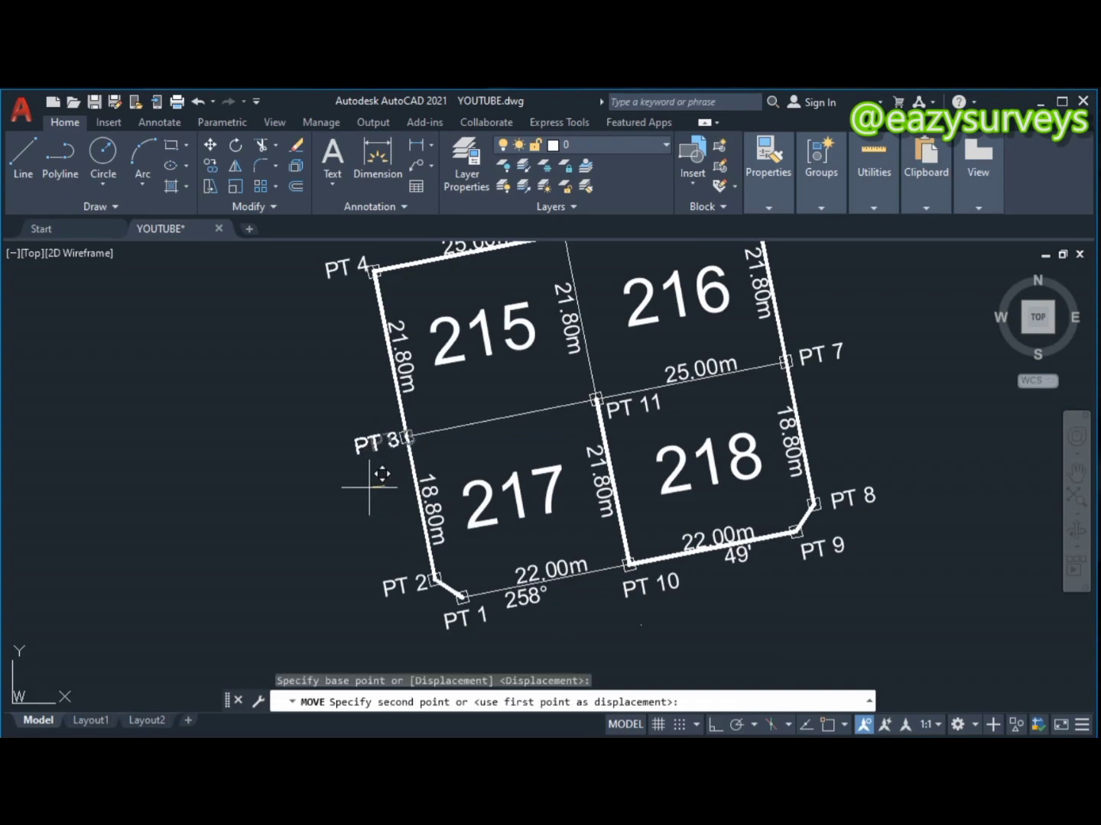
click(368, 487)
scroll(369, 487, down, 2)
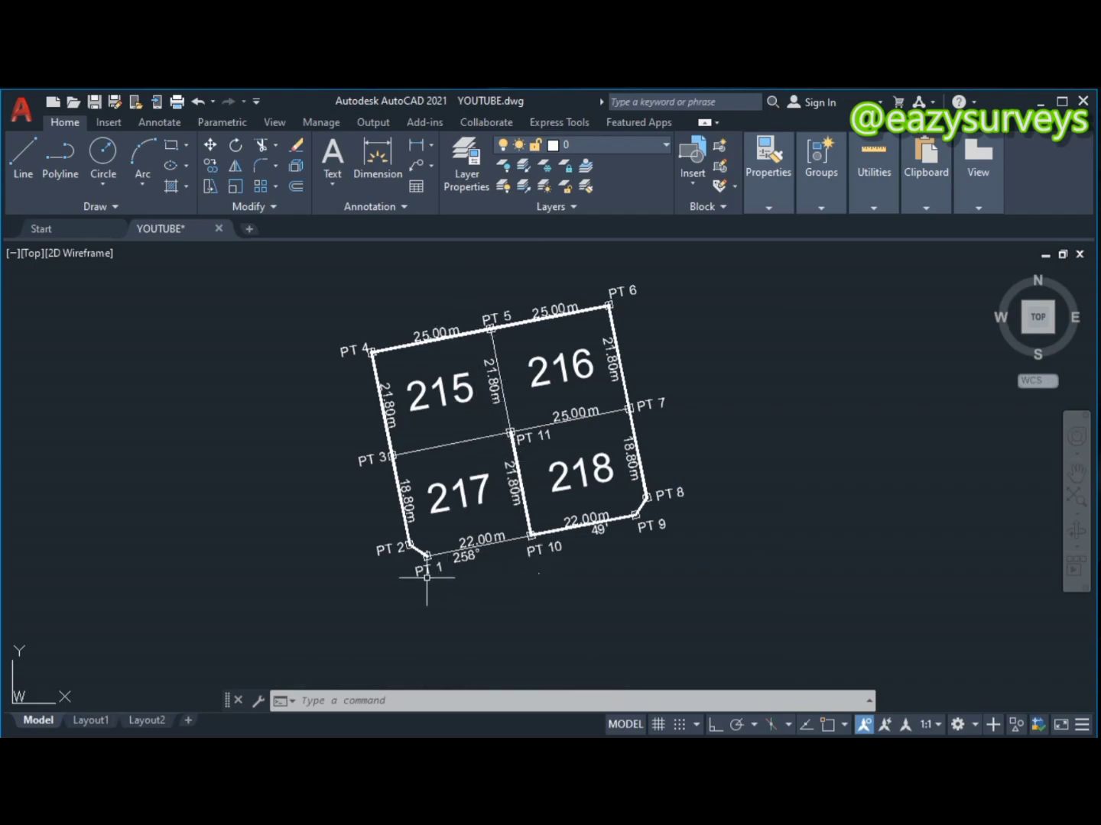
middle_drag(445, 524, 464, 535)
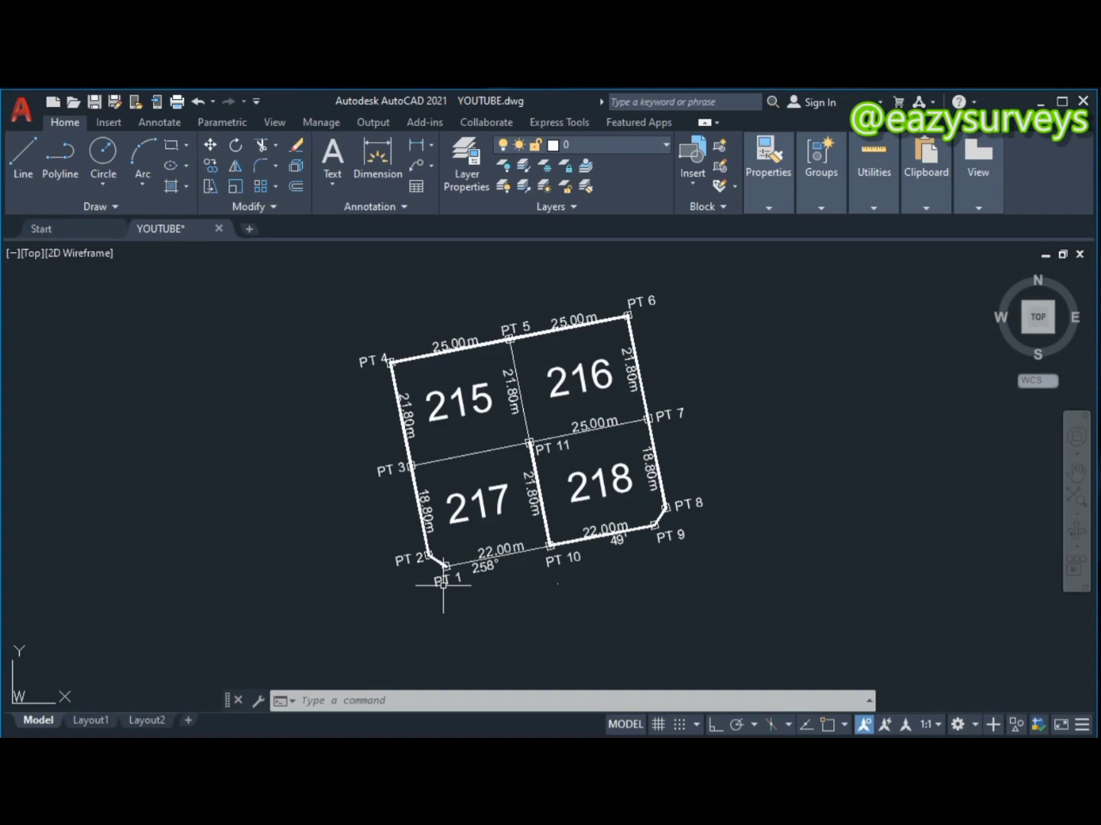
scroll(532, 437, up, 2)
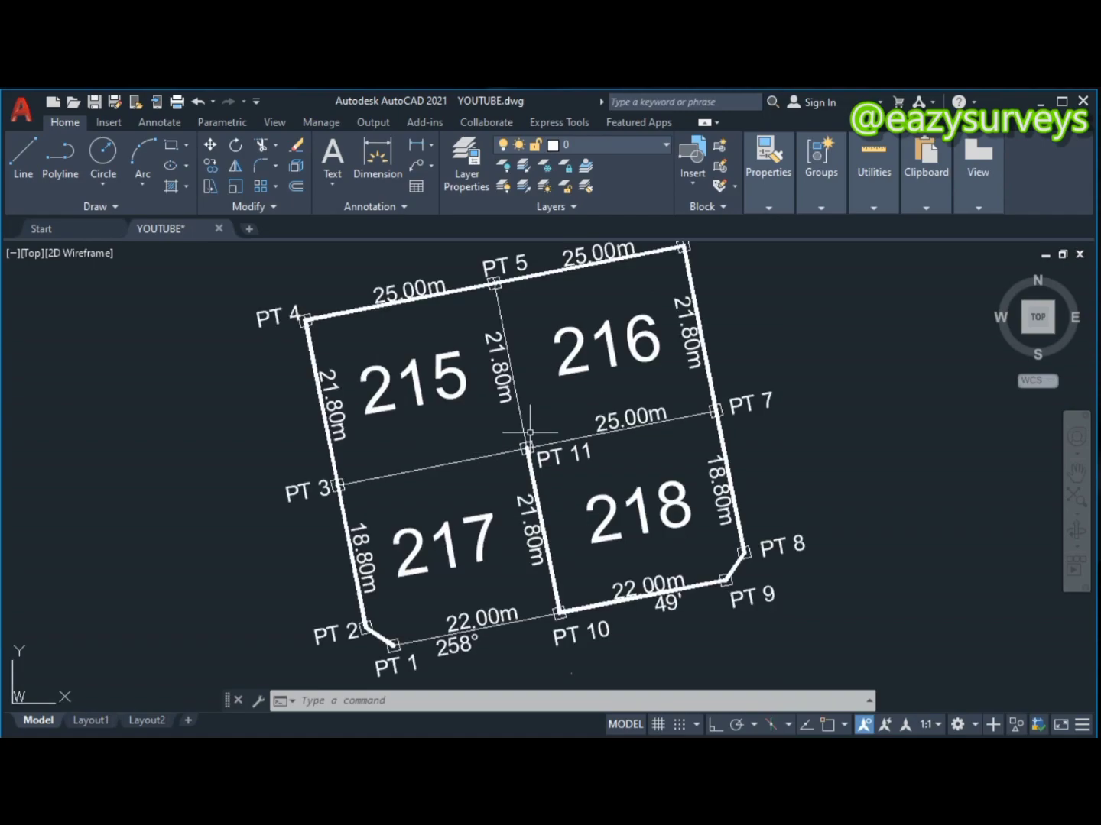
middle_drag(529, 433, 548, 447)
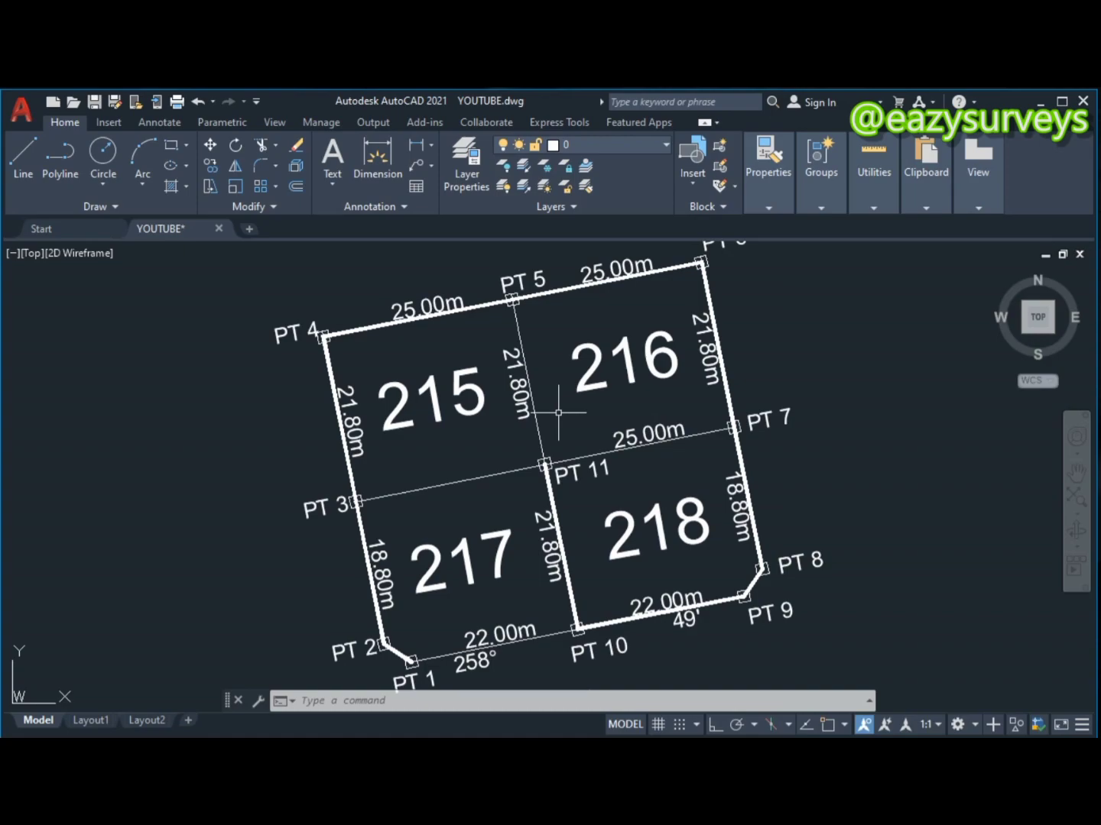
mouse_move(544, 359)
middle_down()
mouse_move(539, 371)
mouse_move(558, 347)
middle_up()
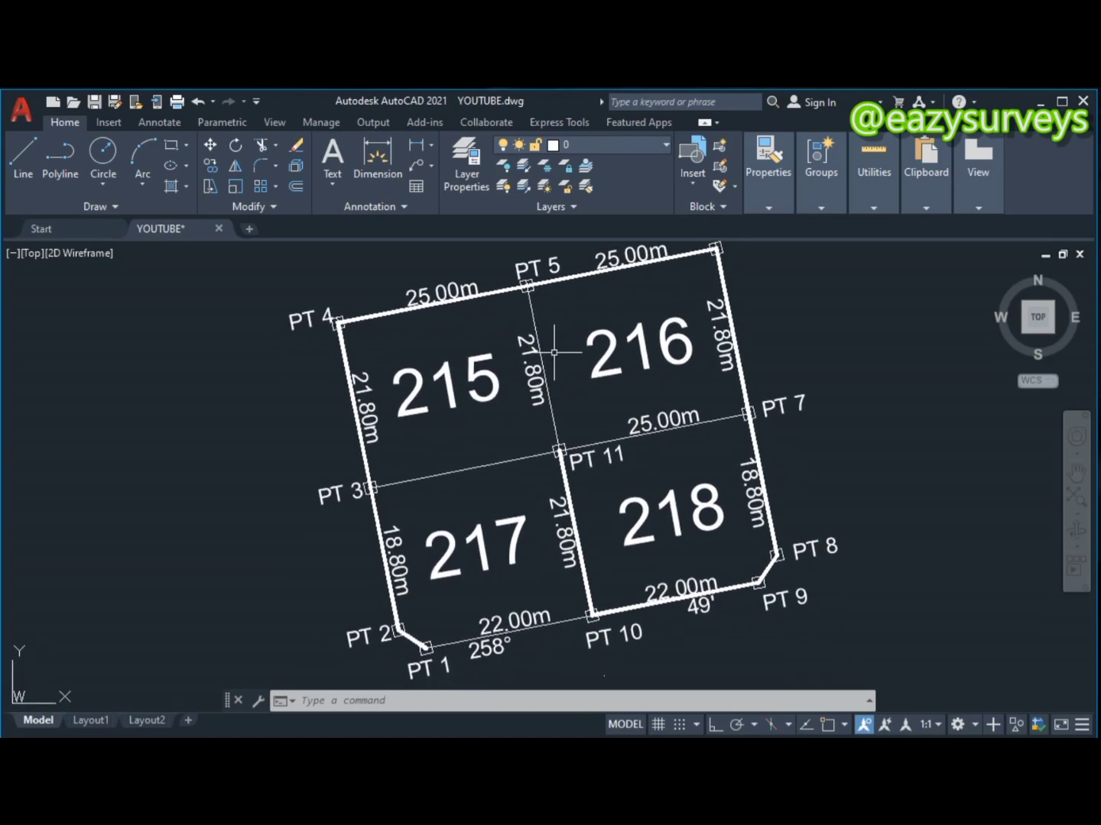